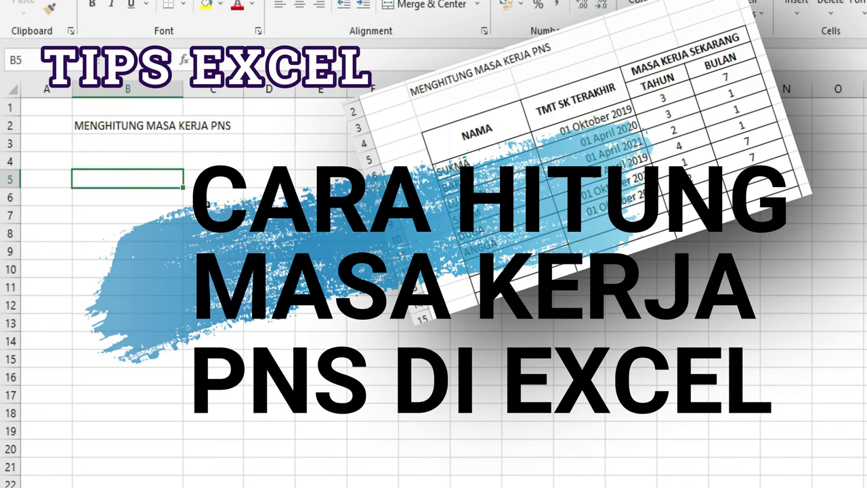
Step: Enter the NAMA and TMT SK TERAKHIR headers in B5 and C5, and widen column C
{"action": "type", "text": "NAMA"}
{"action": "key", "text": "Tab"}
{"action": "type", "text": "T"}
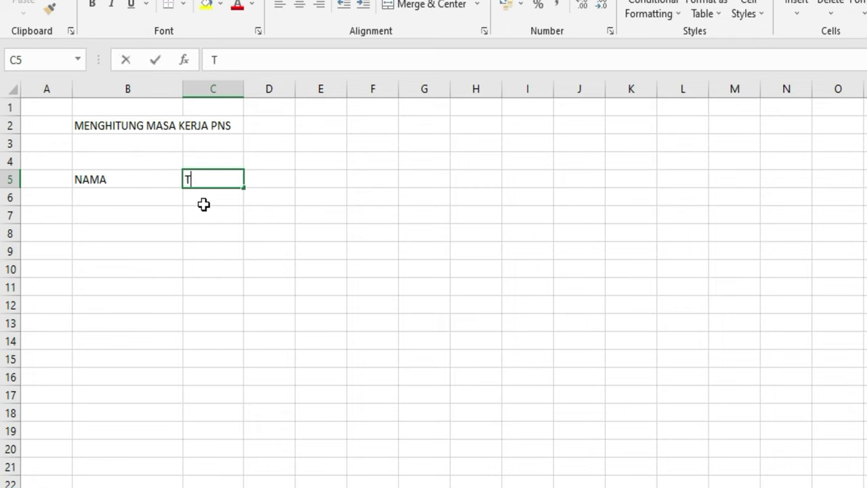
{"action": "type", "text": "MT SK "}
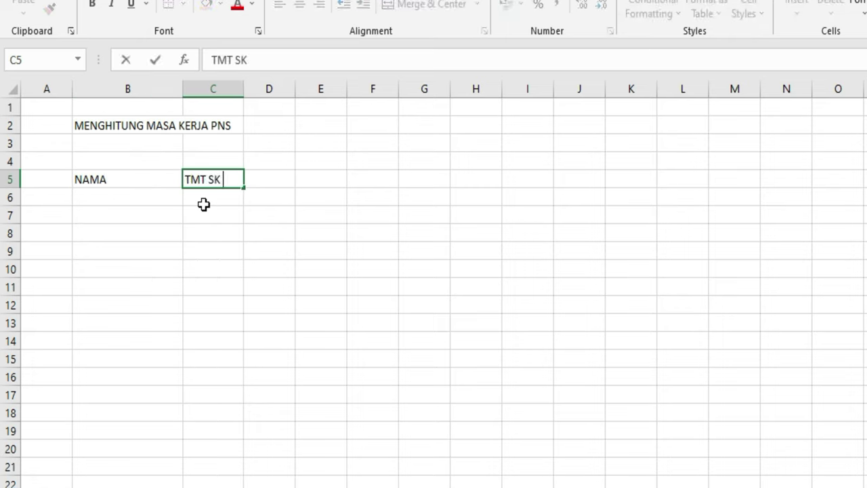
{"action": "type", "text": "TERAKHIR"}
{"action": "key", "text": "ctrl+Return"}
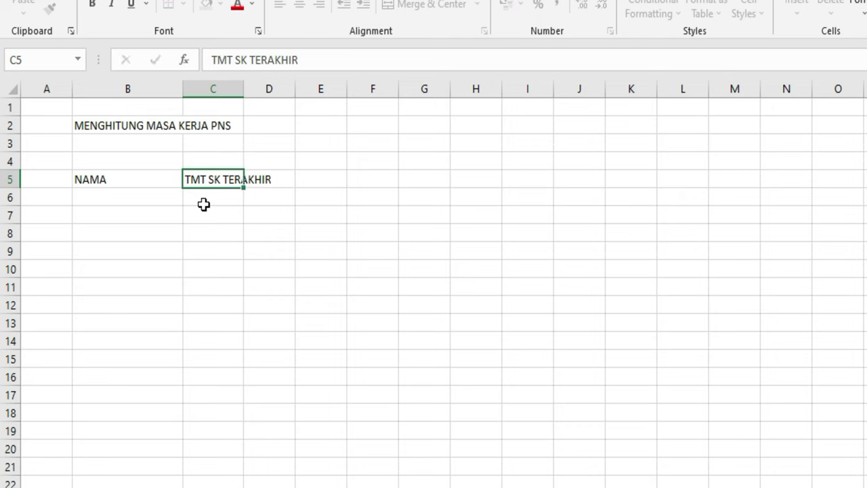
{"action": "key", "text": "Tab"}
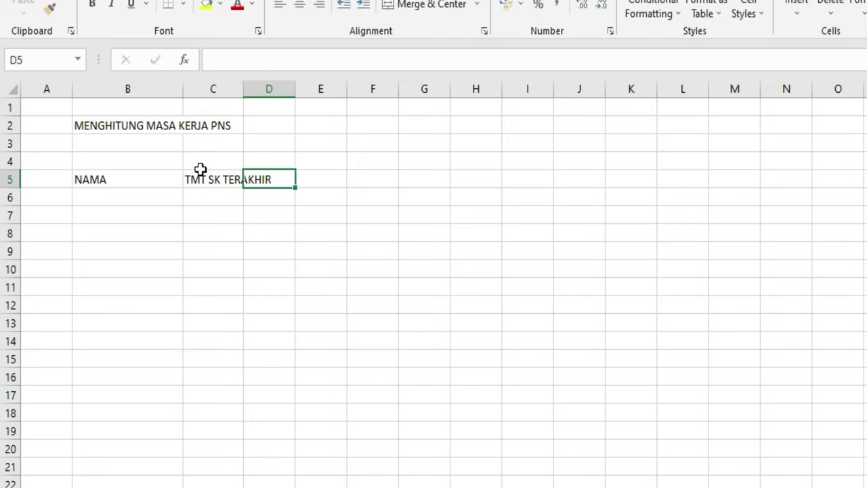
{"action": "left_click_drag", "start_coordinate": [240, 86], "coordinate": [285, 86]}
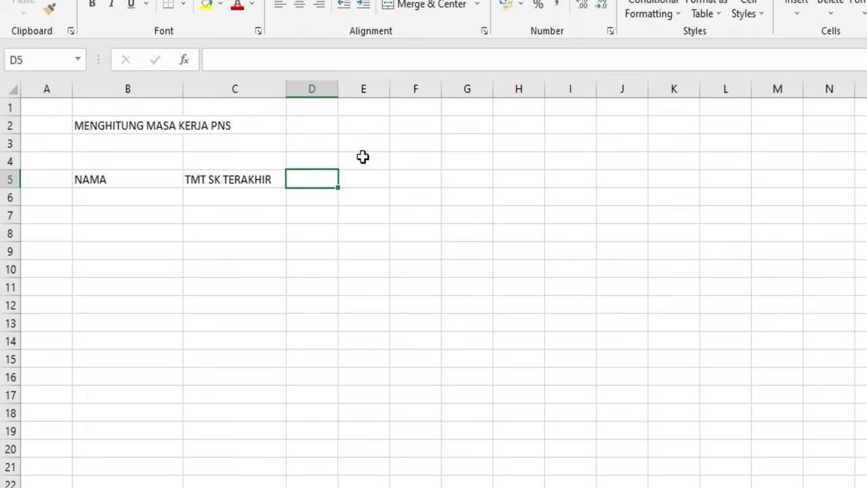
Step: Add MASA KERJA SEKARANG in D5, with the TAHUN and BULAN sub-headers in D6 and E6
{"action": "type", "text": "MASA KERJA "}
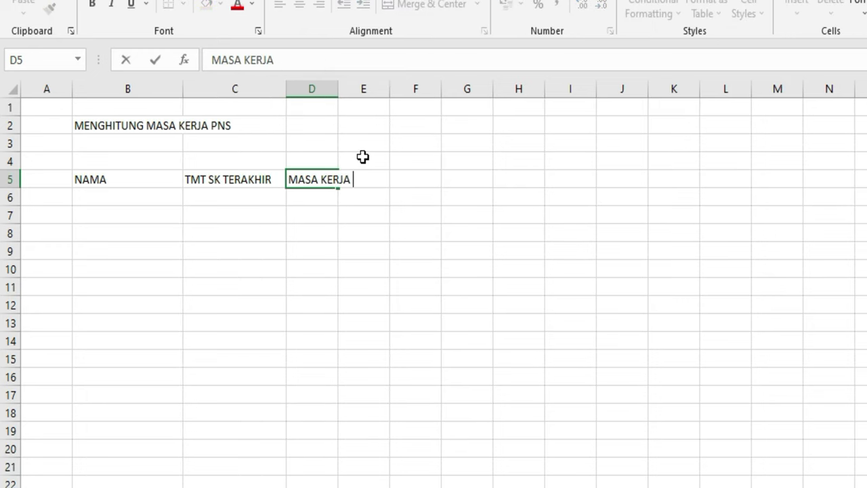
{"action": "type", "text": "SEKARAN"}
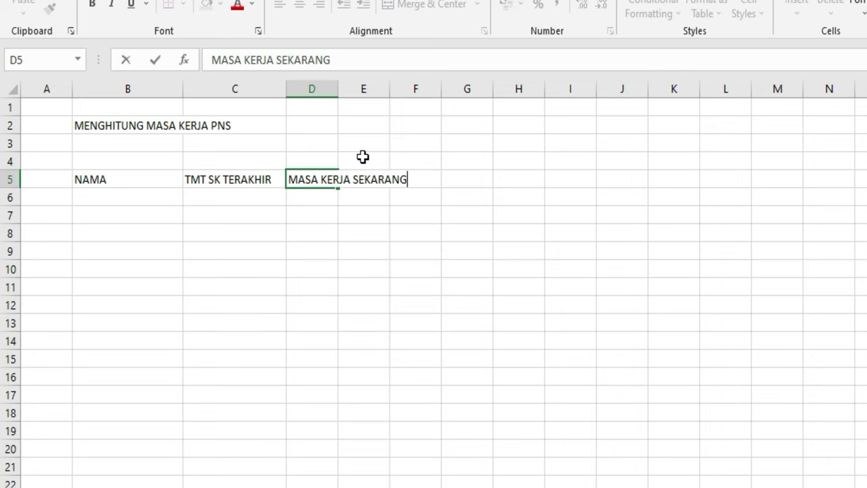
{"action": "key", "text": "Return"}
{"action": "key", "text": "Right"}
{"action": "key", "text": "Right"}
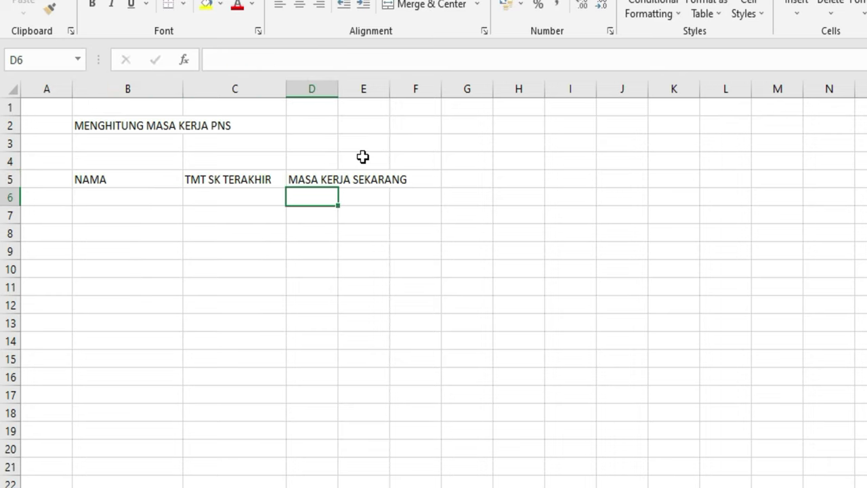
{"action": "type", "text": "TAHUN"}
{"action": "key", "text": "Tab"}
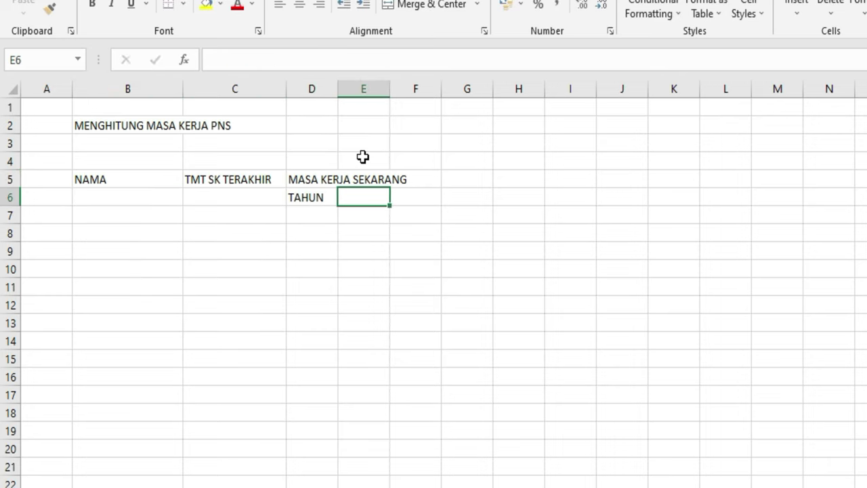
{"action": "type", "text": "BULAN"}
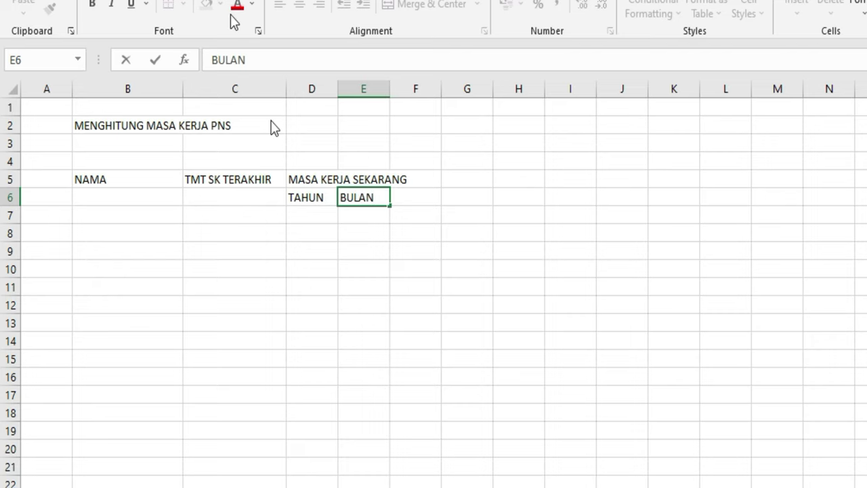
{"action": "left_click", "coordinate": [364, 266]}
Step: Widen columns D and E, and Merge & Center C5:C6 and B5:B6
{"action": "left_click_drag", "start_coordinate": [337, 93], "coordinate": [352, 91]}
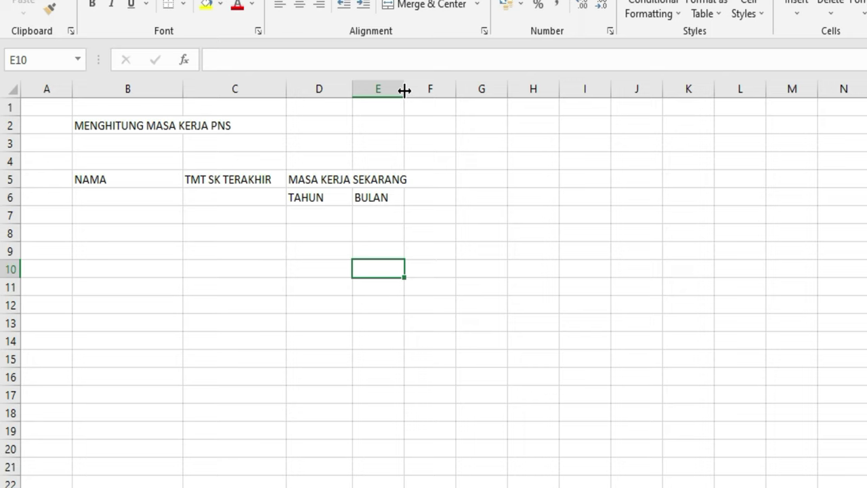
{"action": "left_click_drag", "start_coordinate": [404, 90], "coordinate": [427, 91]}
{"action": "left_click_drag", "start_coordinate": [254, 183], "coordinate": [253, 193]}
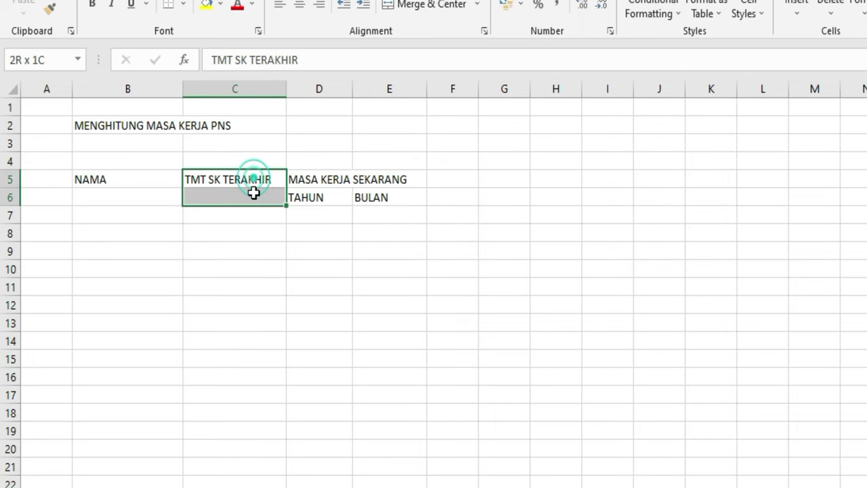
{"action": "left_click", "coordinate": [449, 6]}
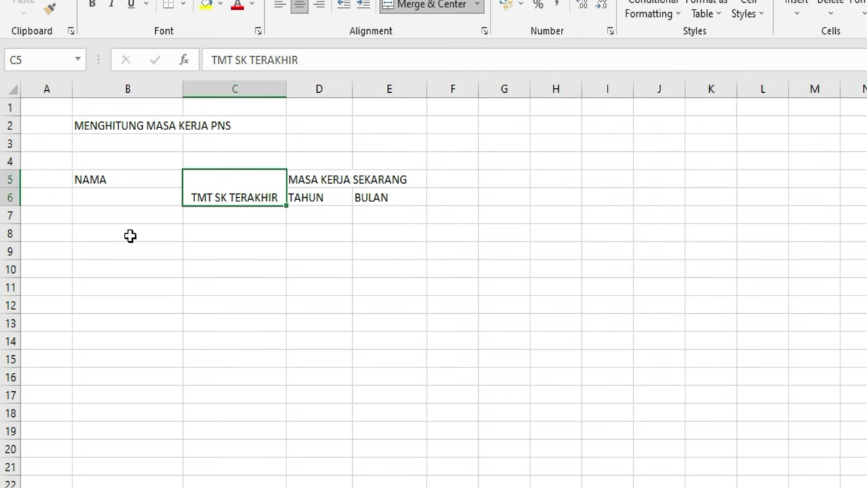
{"action": "left_click_drag", "start_coordinate": [135, 180], "coordinate": [138, 198]}
{"action": "left_click", "coordinate": [410, 7]}
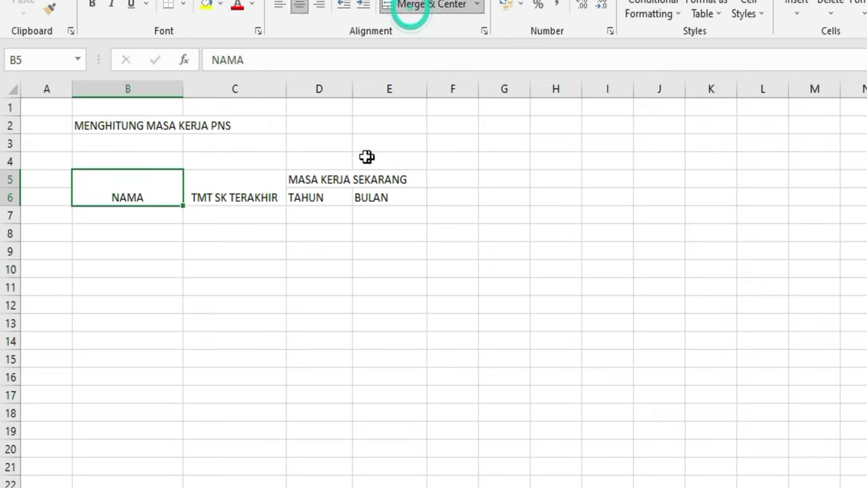
Step: Merge & Center D5:E5, and middle-align the header block B5:E6
{"action": "left_click_drag", "start_coordinate": [332, 180], "coordinate": [381, 179]}
{"action": "left_click", "coordinate": [426, 6]}
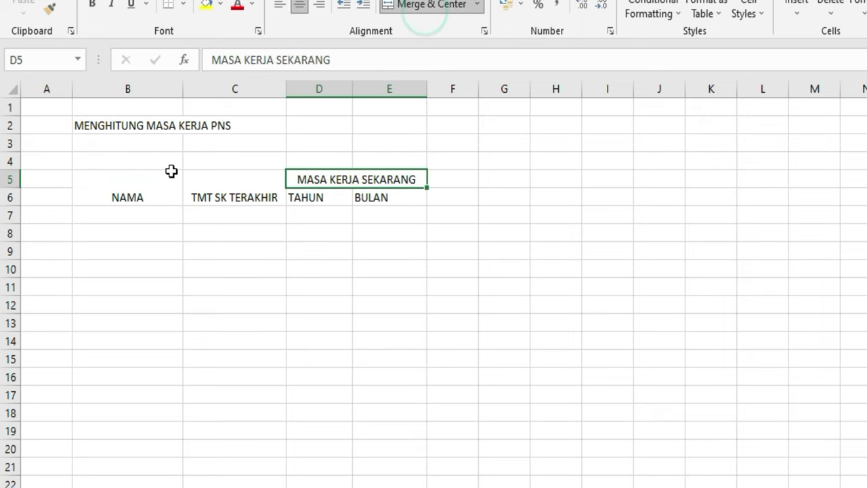
{"action": "left_click_drag", "start_coordinate": [171, 174], "coordinate": [358, 180]}
{"action": "left_click", "coordinate": [299, 2]}
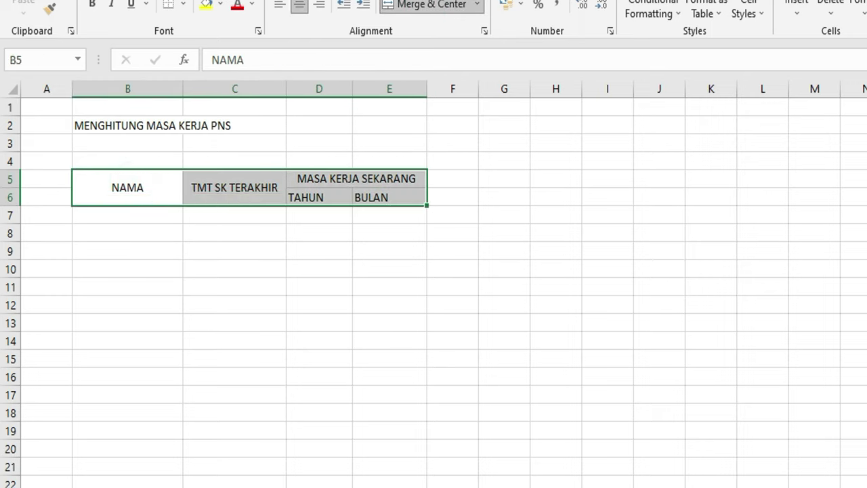
{"action": "left_click", "coordinate": [441, 290]}
Step: Apply All Borders to the table range B5:E17
{"action": "left_click_drag", "start_coordinate": [110, 189], "coordinate": [407, 397]}
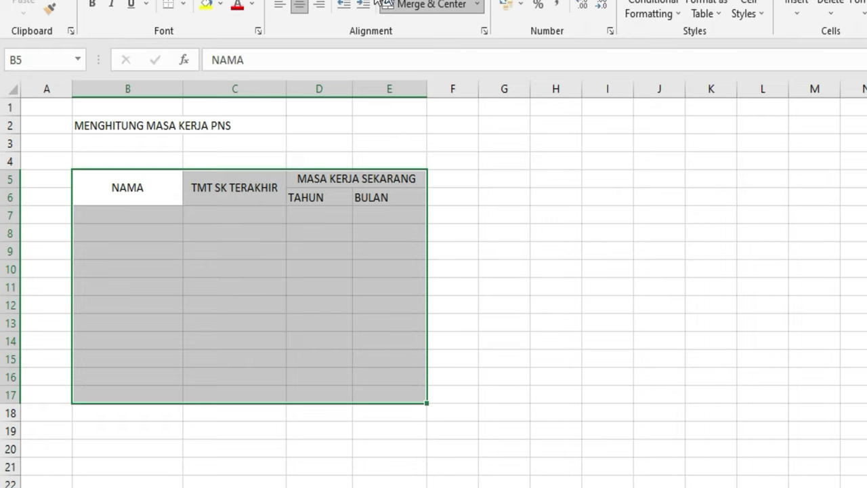
{"action": "left_click", "coordinate": [183, 4]}
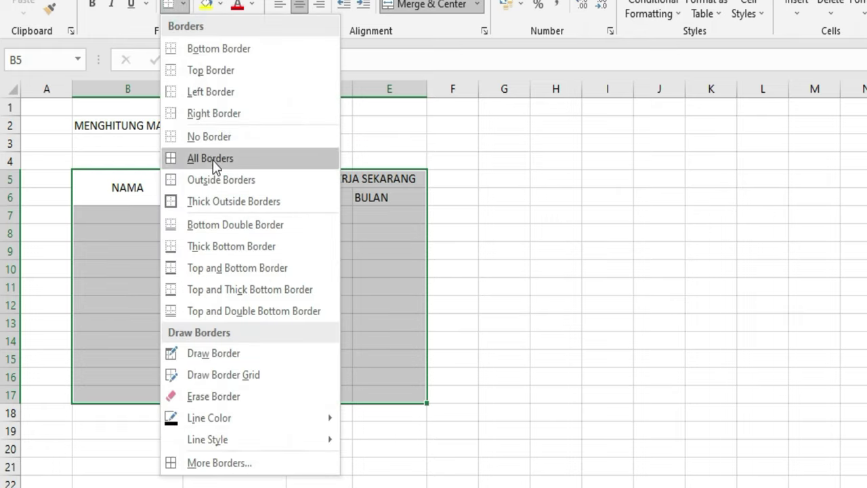
{"action": "left_click", "coordinate": [214, 180]}
{"action": "left_click", "coordinate": [183, 4]}
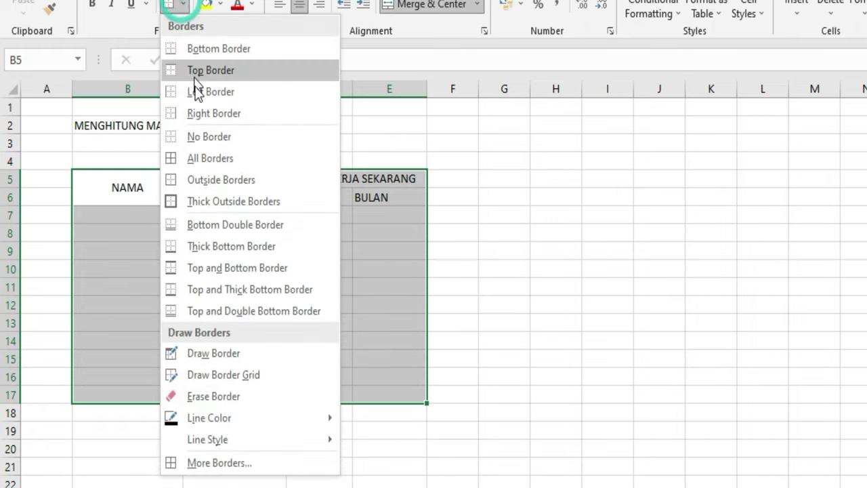
{"action": "left_click", "coordinate": [213, 159]}
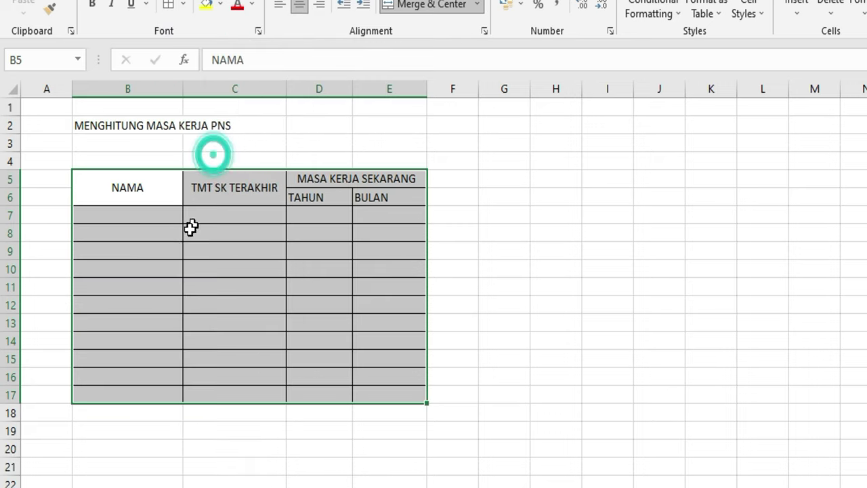
{"action": "left_click", "coordinate": [132, 230]}
{"action": "left_click", "coordinate": [136, 220]}
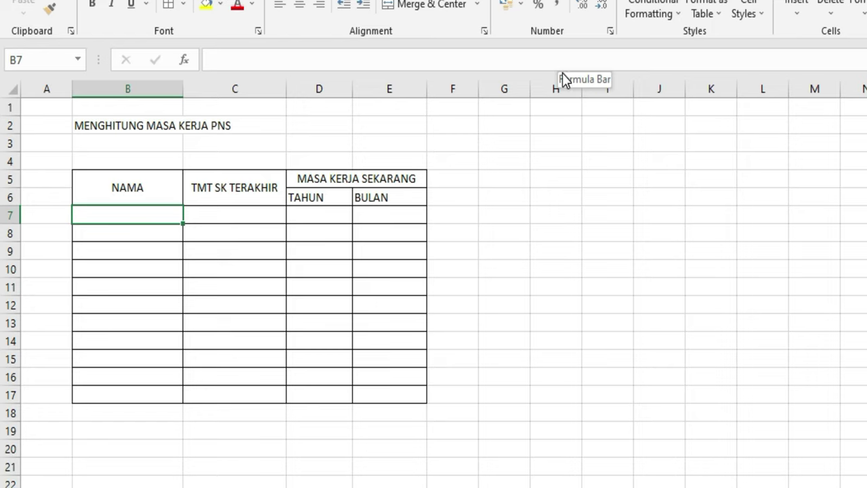
Step: Enter six employee names down B7:B12, then move to C7
{"action": "type", "text": "S"}
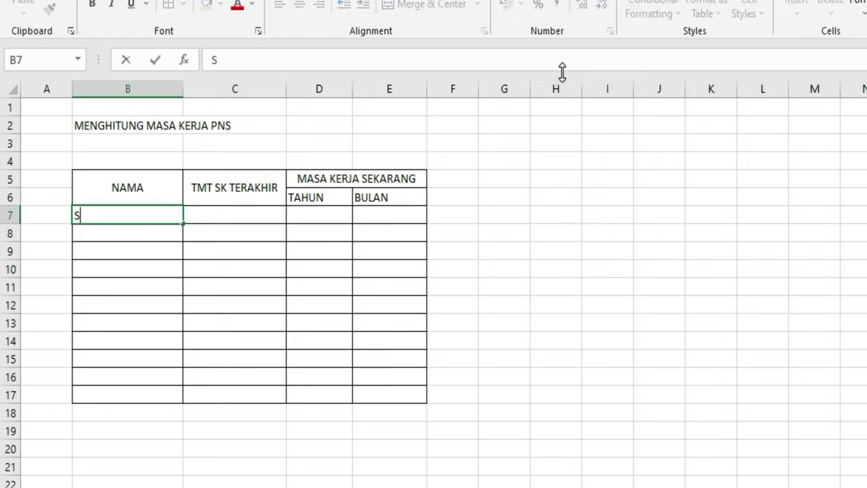
{"action": "type", "text": "UKMA"}
{"action": "key", "text": "Return"}
{"action": "type", "text": "B"}
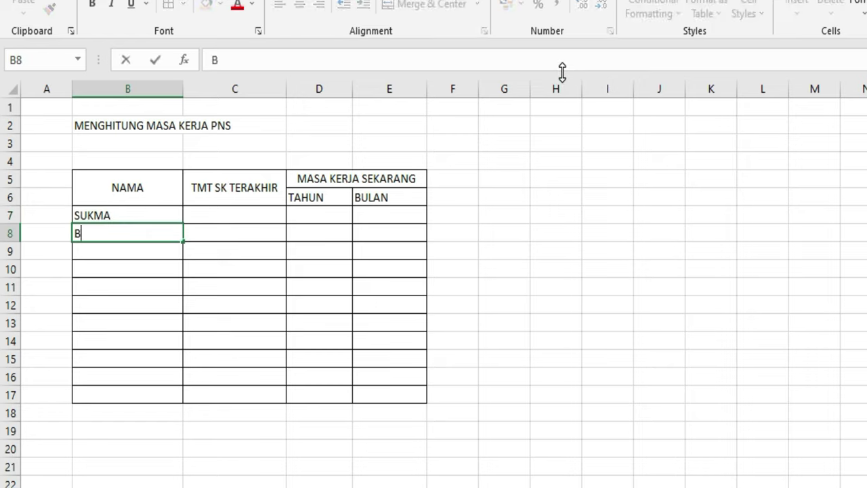
{"action": "type", "text": "ARI"}
{"action": "key", "text": "Return"}
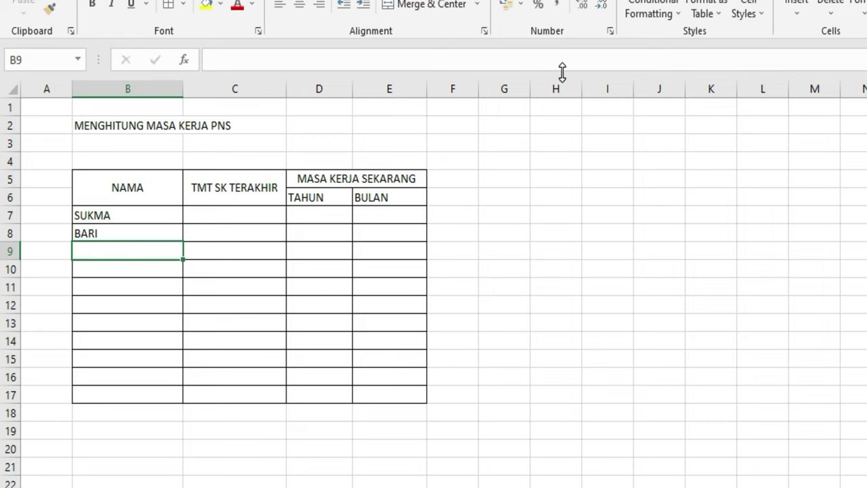
{"action": "type", "text": "LUKMA"}
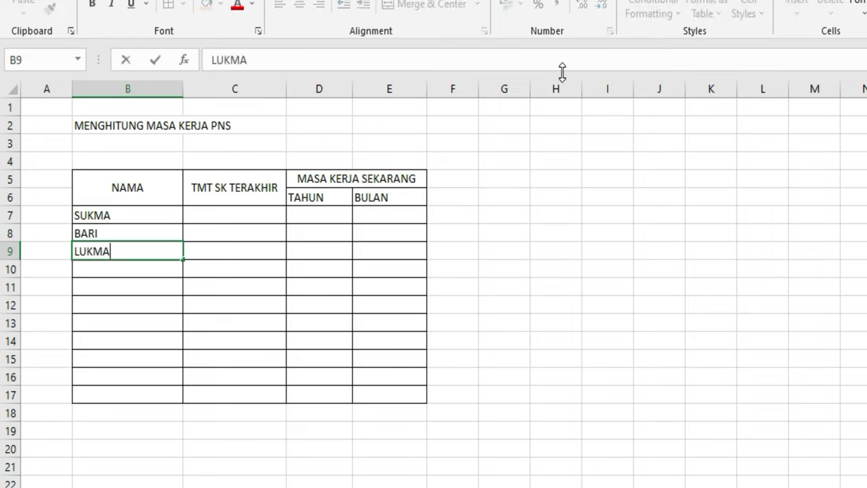
{"action": "type", "text": "N"}
{"action": "key", "text": "Return"}
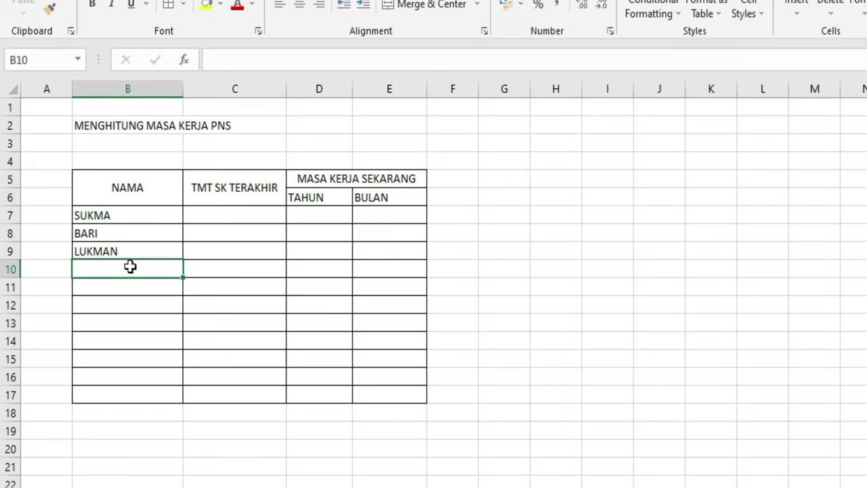
{"action": "type", "text": "SALIM"}
{"action": "key", "text": "Return"}
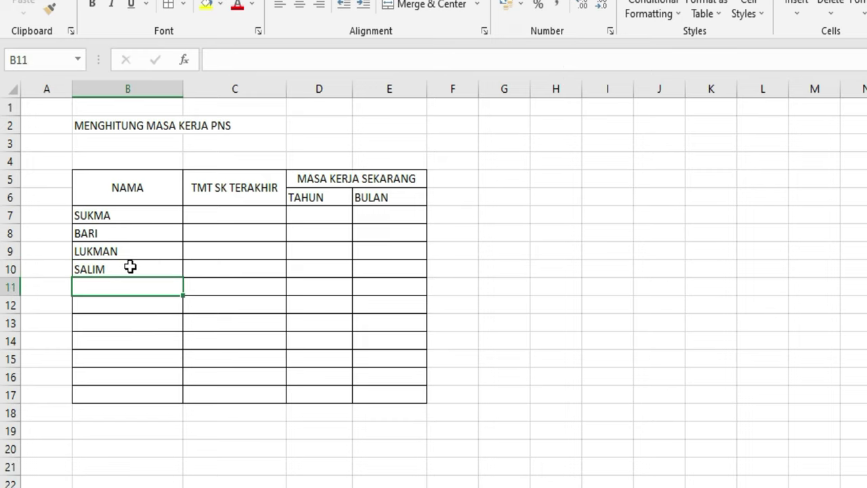
{"action": "type", "text": "DU"}
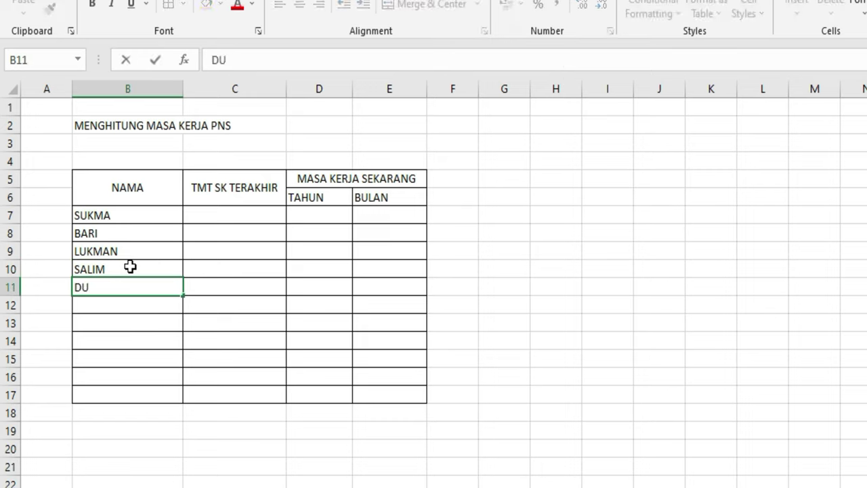
{"action": "type", "text": "GA"}
{"action": "key", "text": "Return"}
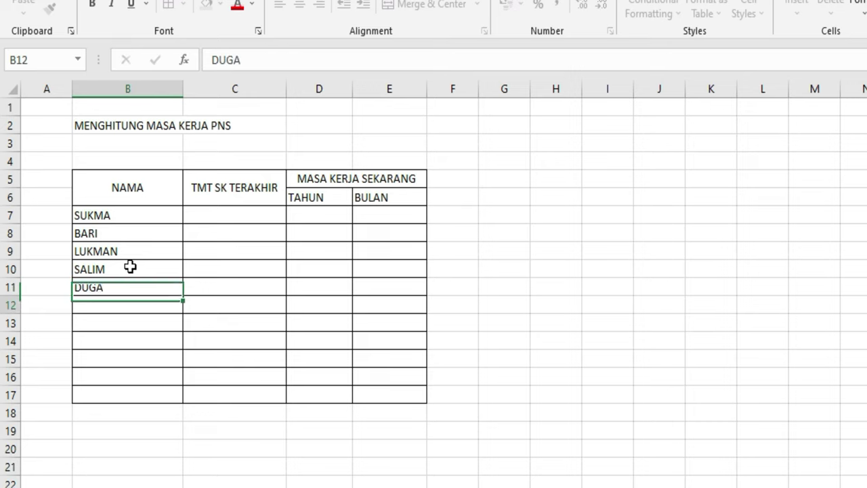
{"action": "type", "text": "ANGGA"}
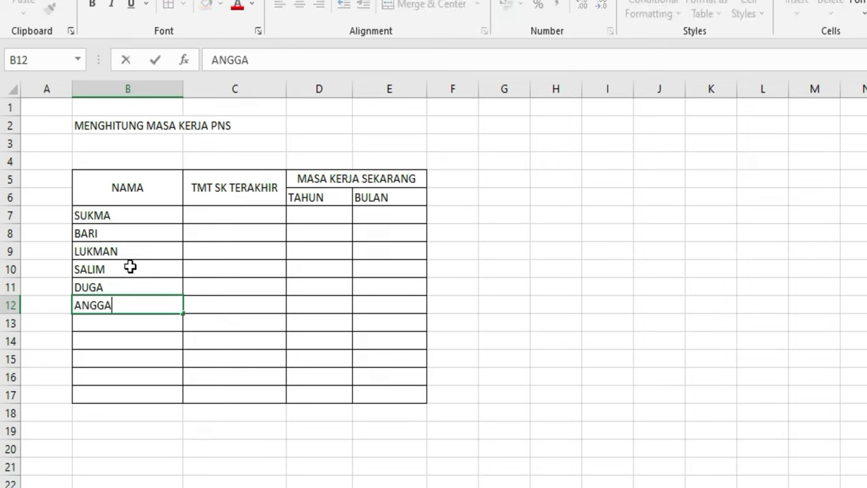
{"action": "key", "text": "Return"}
{"action": "key", "text": "Up"}
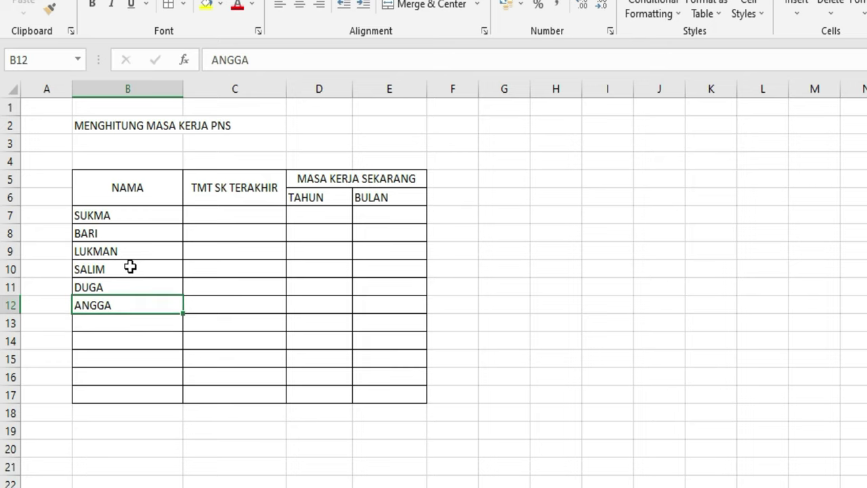
{"action": "key", "text": "Up"}
{"action": "key", "text": "Up"}
{"action": "key", "text": "Up"}
{"action": "key", "text": "Up"}
{"action": "key", "text": "Up"}
{"action": "key", "text": "Right"}
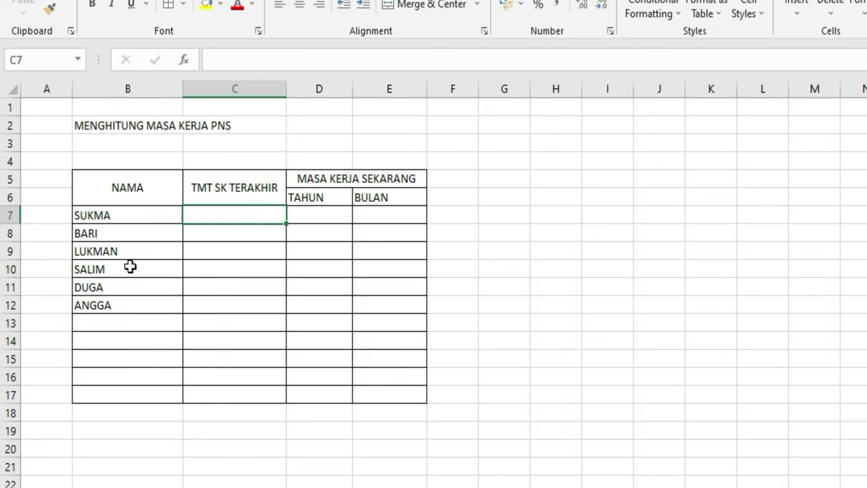
Step: Enter the date 1-10-2019 in C7 and select the date cells C7:C12
{"action": "type", "text": "1-1"}
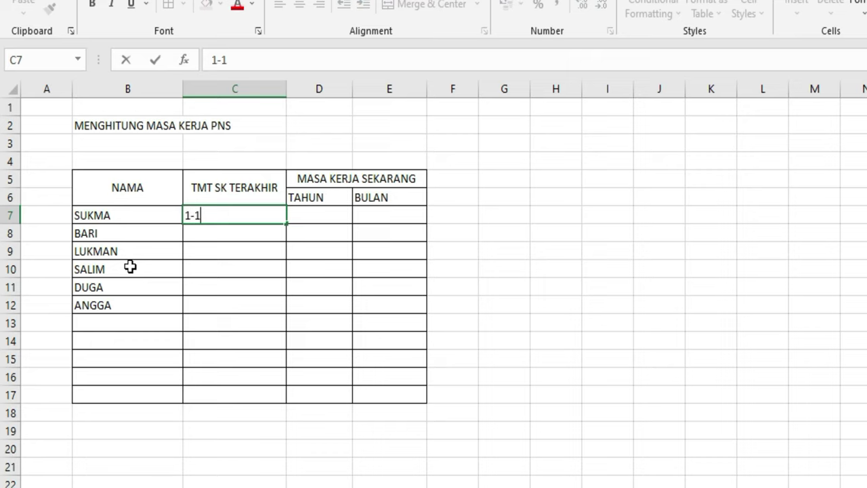
{"action": "type", "text": "0-20"}
{"action": "type", "text": "19"}
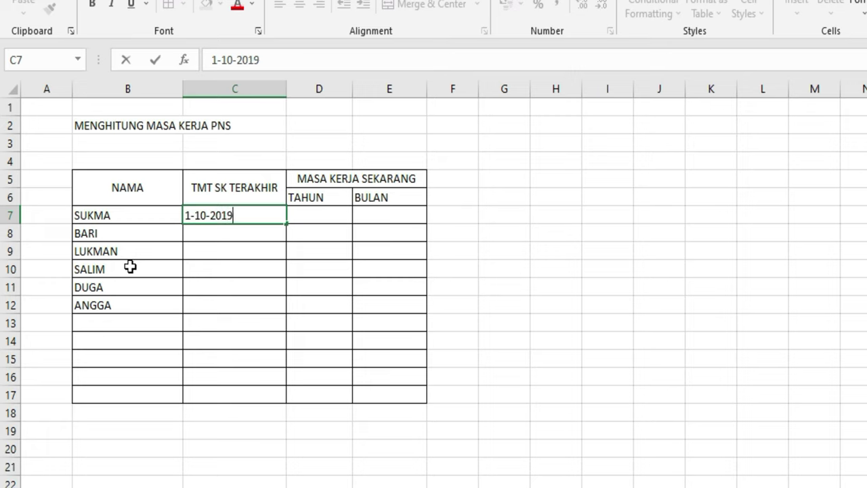
{"action": "key", "text": "Return"}
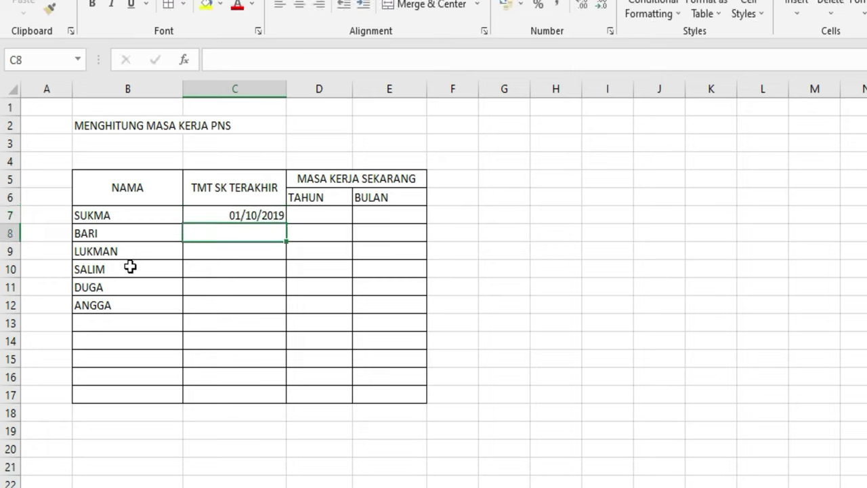
{"action": "key", "text": "Up"}
{"action": "key", "text": "shift+Down"}
{"action": "key", "text": "shift+Down"}
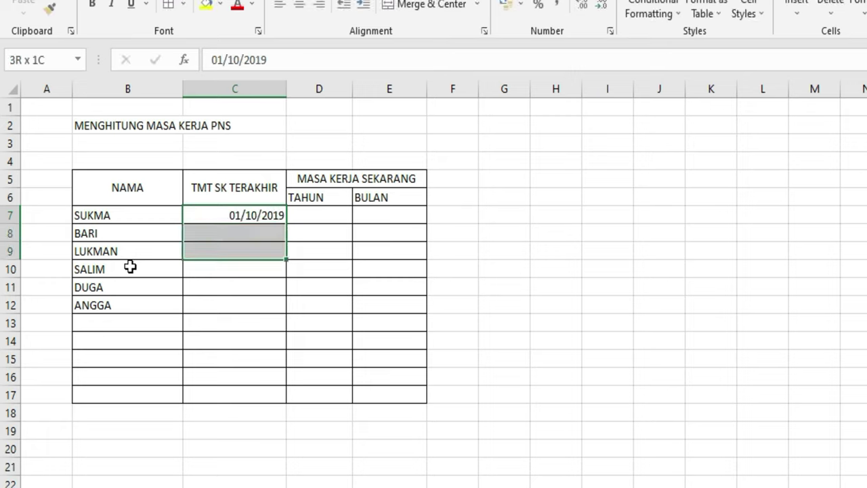
{"action": "key", "text": "shift+Down"}
{"action": "key", "text": "shift+Down"}
{"action": "key", "text": "shift+Down"}
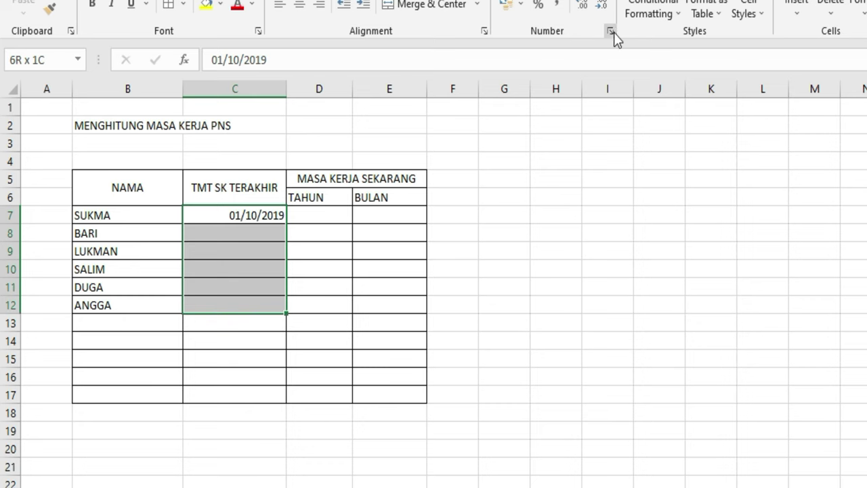
Step: Format C7:C12 with the long '14 Maret 2012' date style and widen column C
{"action": "left_click", "coordinate": [610, 31]}
{"action": "left_click", "coordinate": [397, 137]}
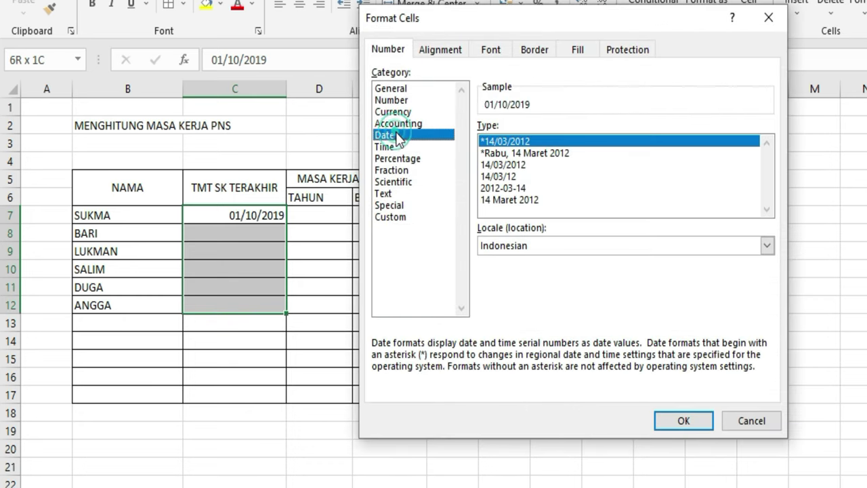
{"action": "left_click", "coordinate": [512, 198]}
{"action": "left_click", "coordinate": [669, 421]}
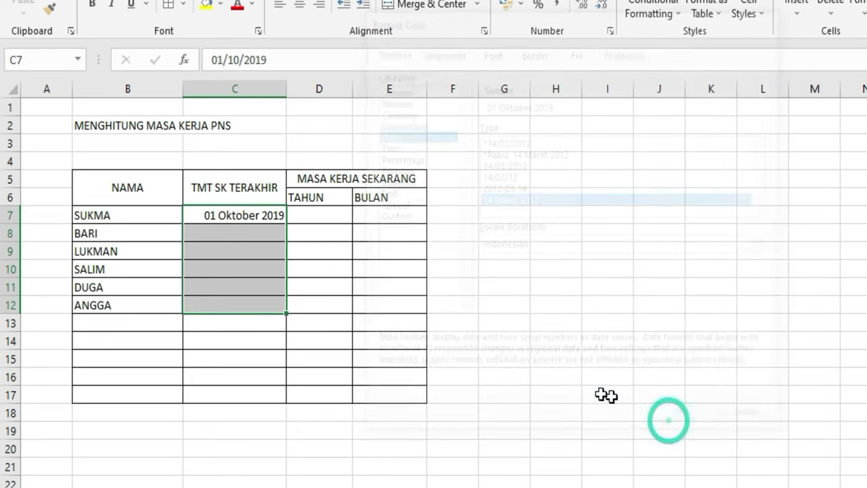
{"action": "left_click_drag", "start_coordinate": [286, 87], "coordinate": [294, 87]}
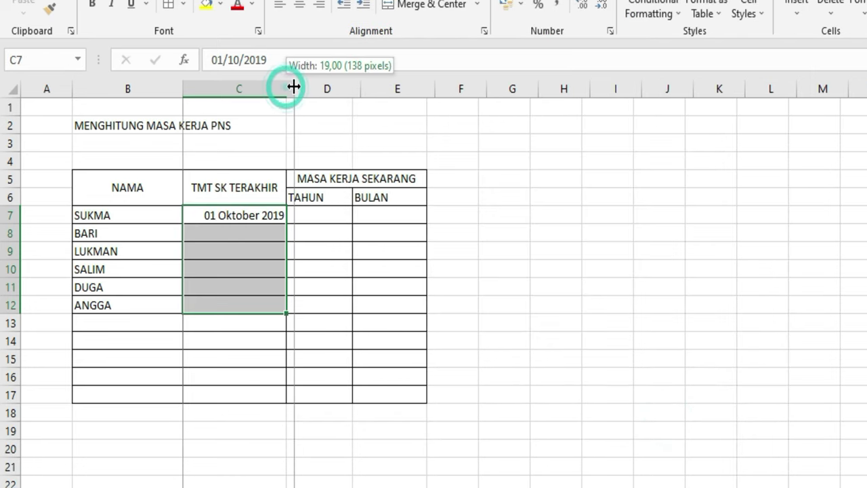
{"action": "left_click", "coordinate": [270, 233]}
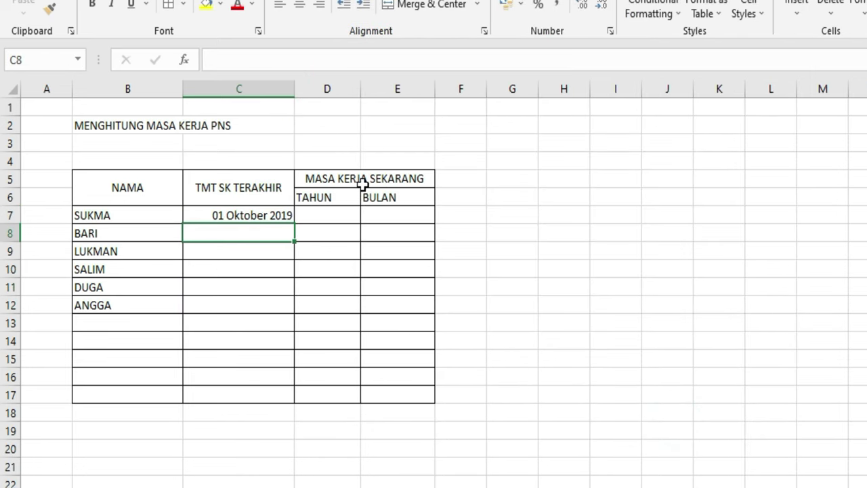
Step: Enter the dates 01 April 2020, 01 April 2021 and 01 April 2019 in C8:C10
{"action": "type", "text": "1-4-2"}
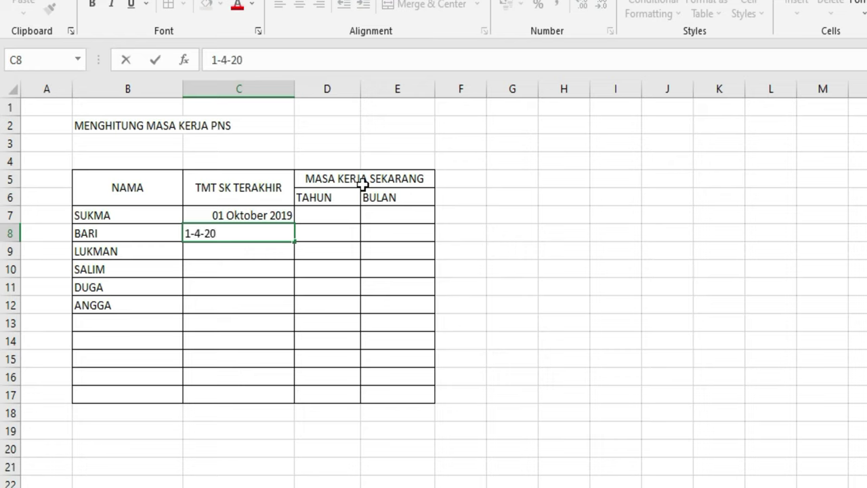
{"action": "type", "text": "0"}
{"action": "key", "text": "Return"}
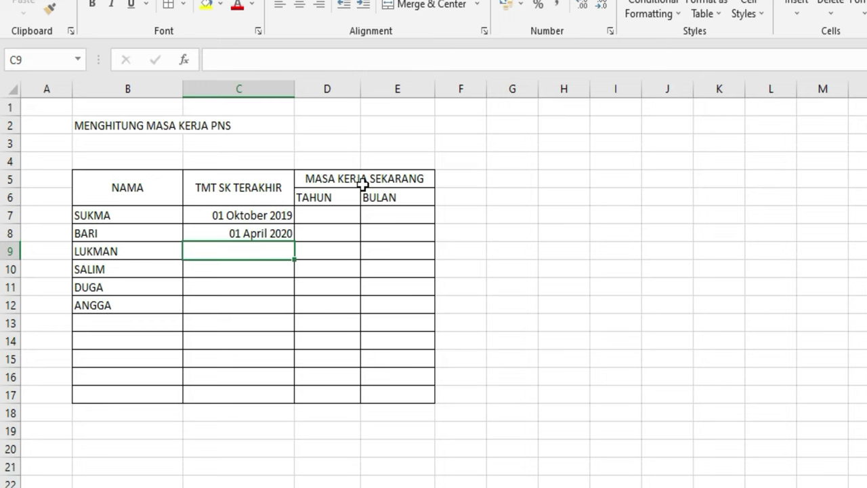
{"action": "type", "text": "1-4-"}
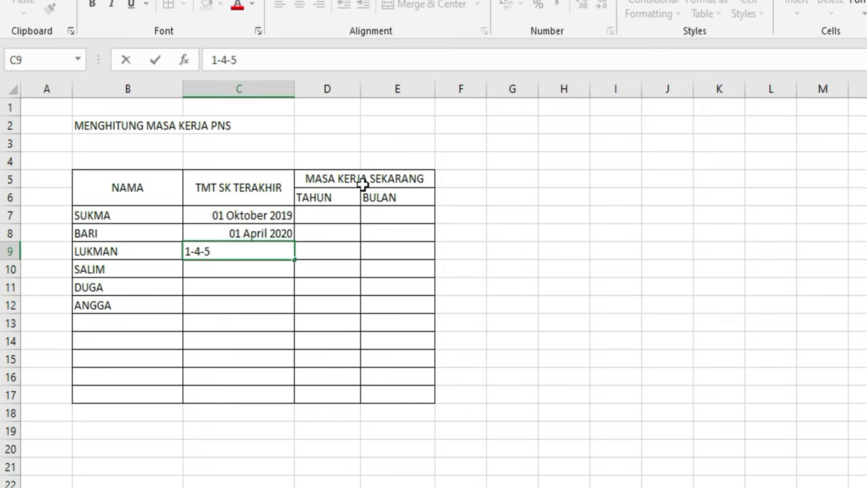
{"action": "type", "text": "2021"}
{"action": "key", "text": "Return"}
{"action": "type", "text": "-"}
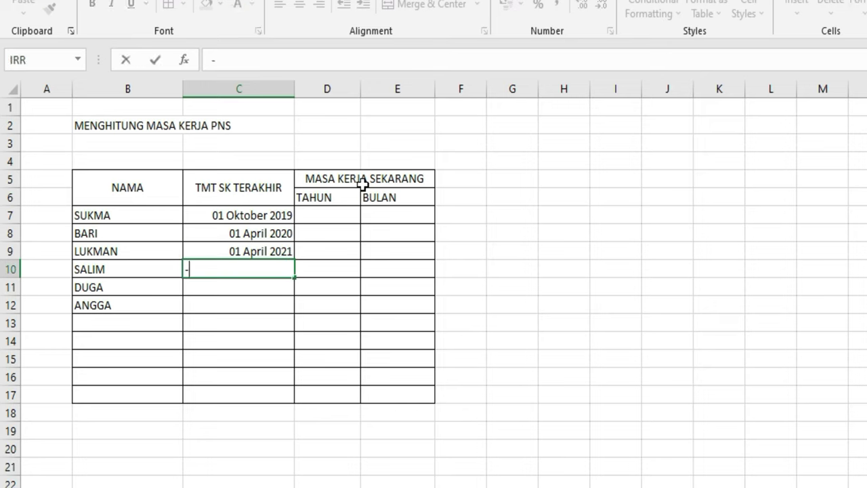
{"action": "key", "text": "Escape"}
{"action": "type", "text": "1"}
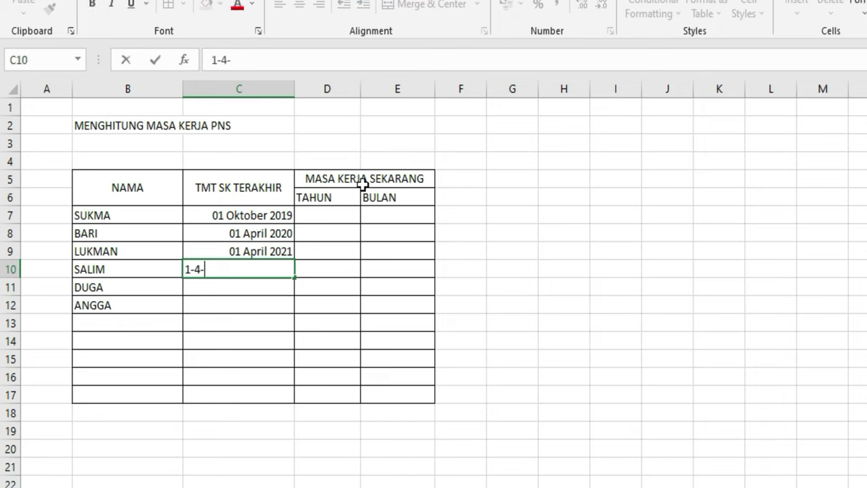
{"action": "type", "text": "2019"}
{"action": "key", "text": "Return"}
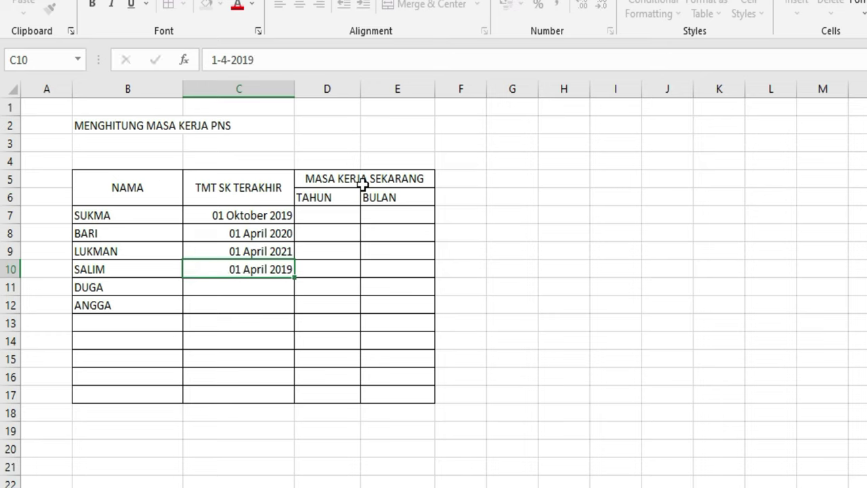
Step: Enter the dates 01 Oktober 2021 and 01 Oktober 2020 in C11 and C12
{"action": "type", "text": "-1"}
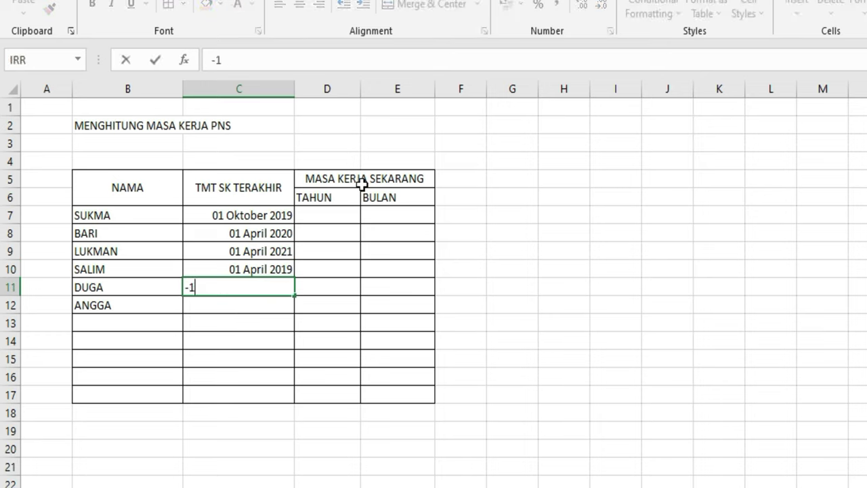
{"action": "key", "text": "BackSpace"}
{"action": "key", "text": "BackSpace"}
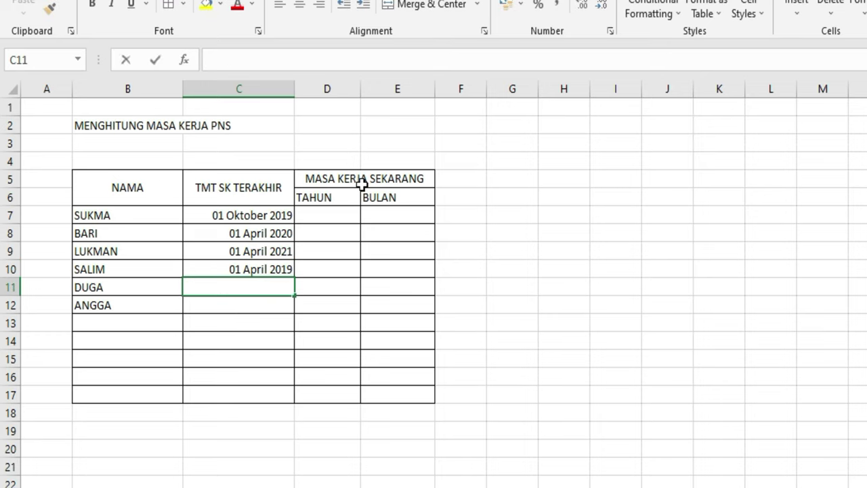
{"action": "type", "text": "1-10-"}
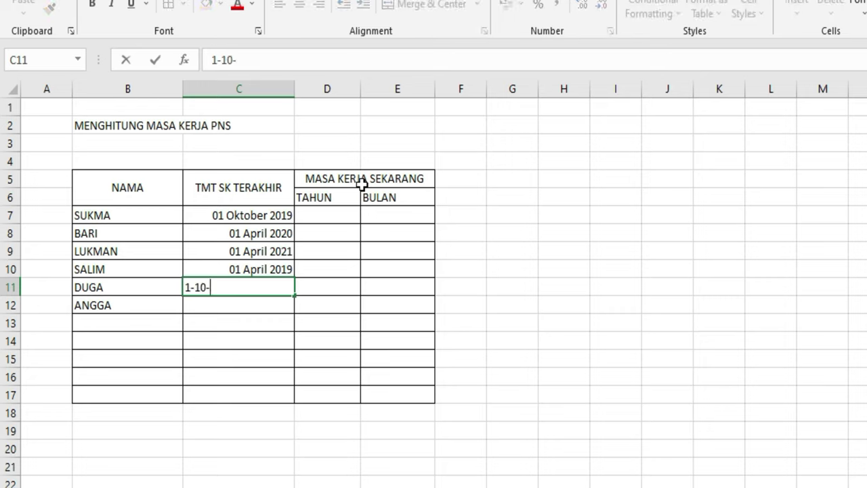
{"action": "type", "text": "2021"}
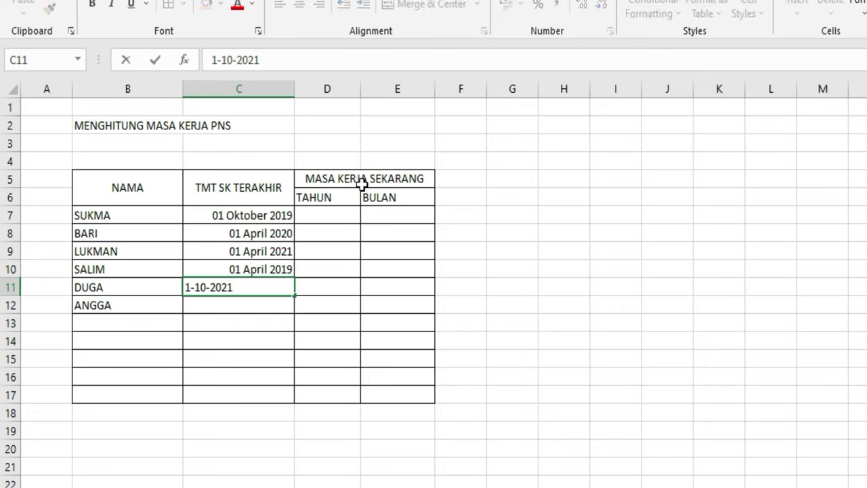
{"action": "key", "text": "Return"}
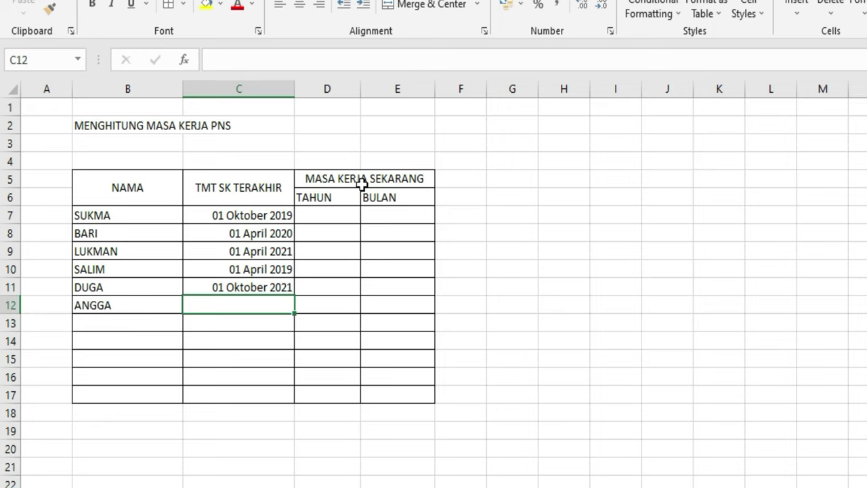
{"action": "type", "text": "1-1"}
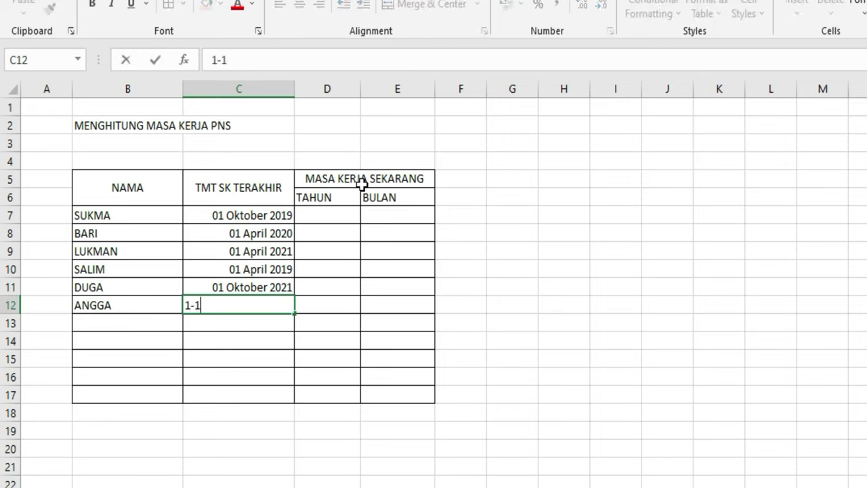
{"action": "type", "text": "0"}
{"action": "type", "text": "02"}
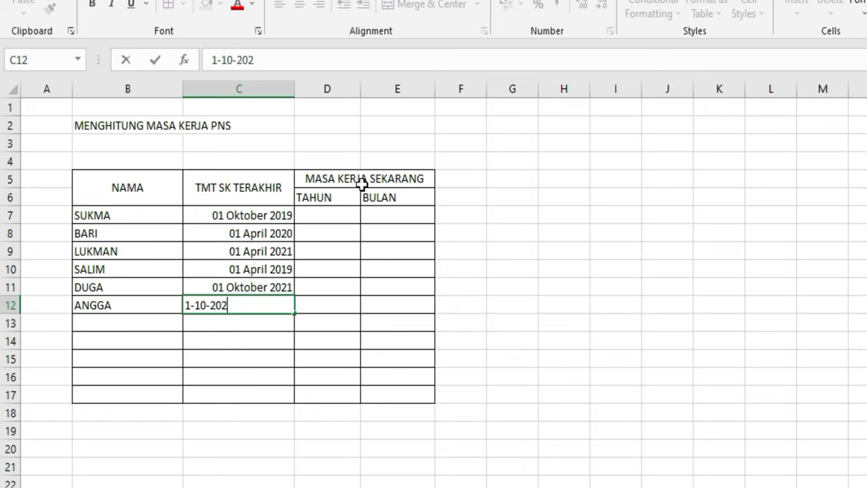
{"action": "type", "text": "0"}
{"action": "key", "text": "Return"}
{"action": "key", "text": "Up"}
{"action": "key", "text": "Up"}
{"action": "key", "text": "Up"}
{"action": "key", "text": "Up"}
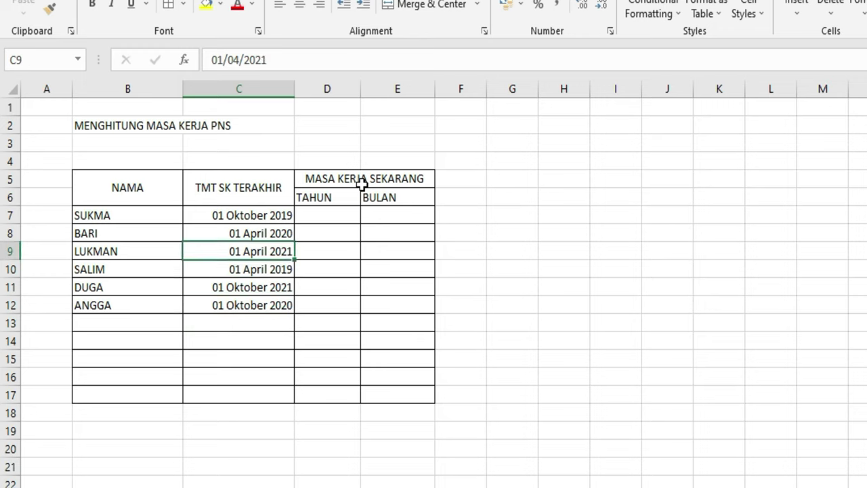
Step: Center the TAHUN and BULAN labels in D6:E6
{"action": "left_click_drag", "start_coordinate": [350, 196], "coordinate": [379, 196]}
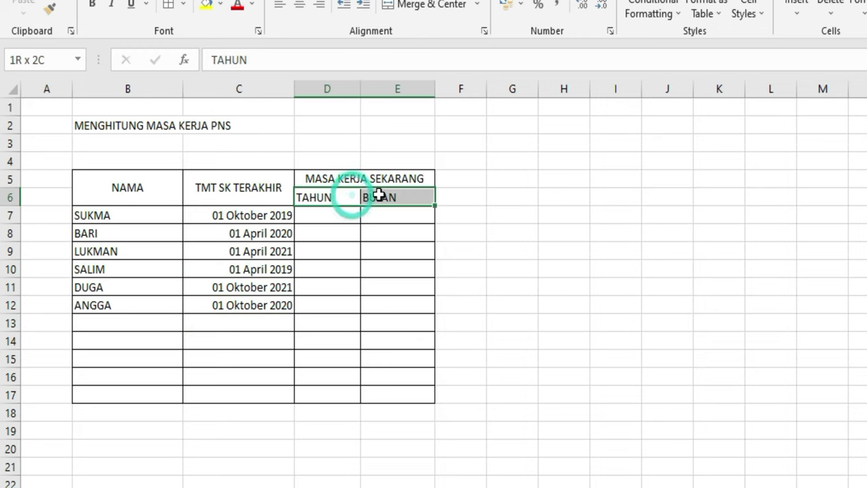
{"action": "left_click", "coordinate": [300, 4]}
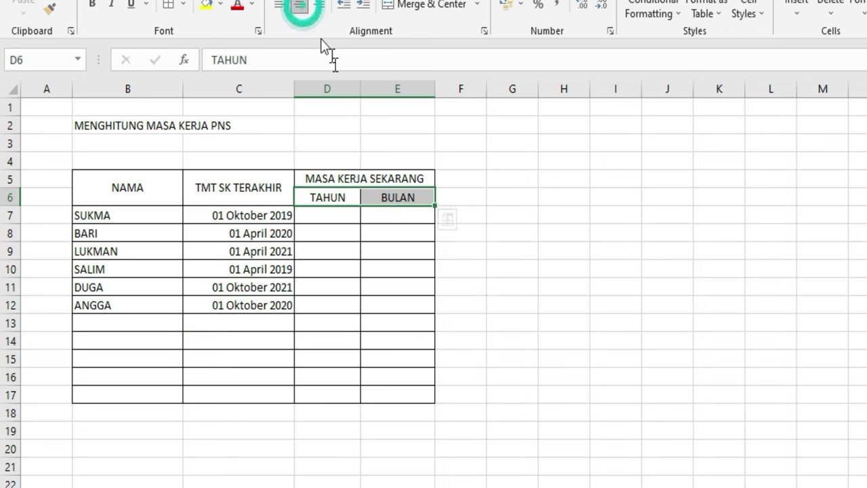
{"action": "left_click", "coordinate": [346, 229]}
Step: Make all header cells B5:E6 bold
{"action": "left_click_drag", "start_coordinate": [138, 195], "coordinate": [375, 174]}
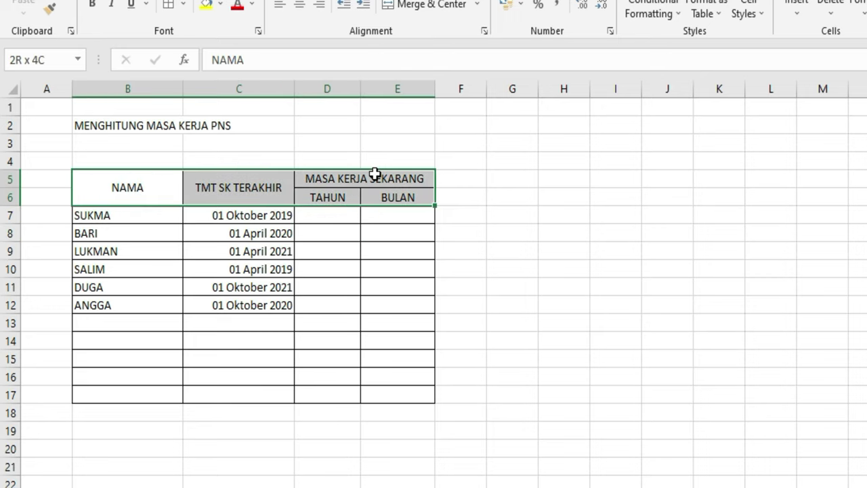
{"action": "left_click", "coordinate": [93, 7]}
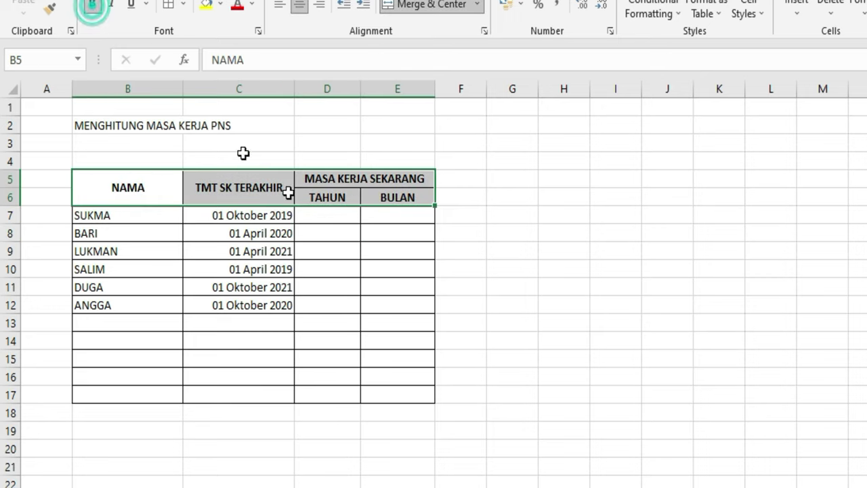
{"action": "left_click", "coordinate": [331, 228]}
{"action": "left_click", "coordinate": [337, 215]}
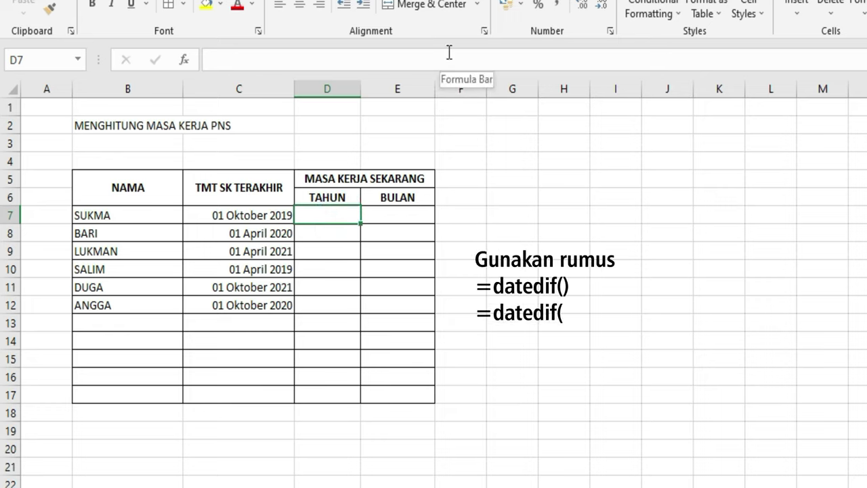
Step: Enter =DATEDIF(C7;today();"Y") in D7, giving 3 years of service
{"action": "type", "text": "="}
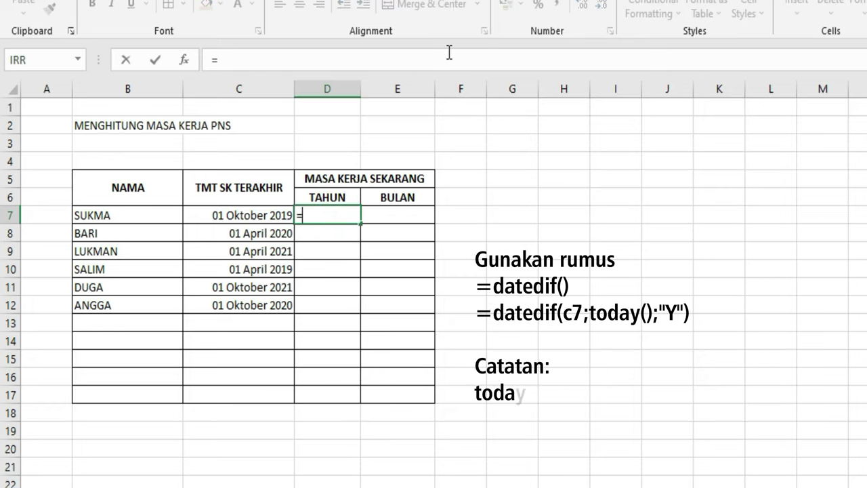
{"action": "type", "text": "if"}
{"action": "key", "text": "BackSpace"}
{"action": "key", "text": "BackSpace"}
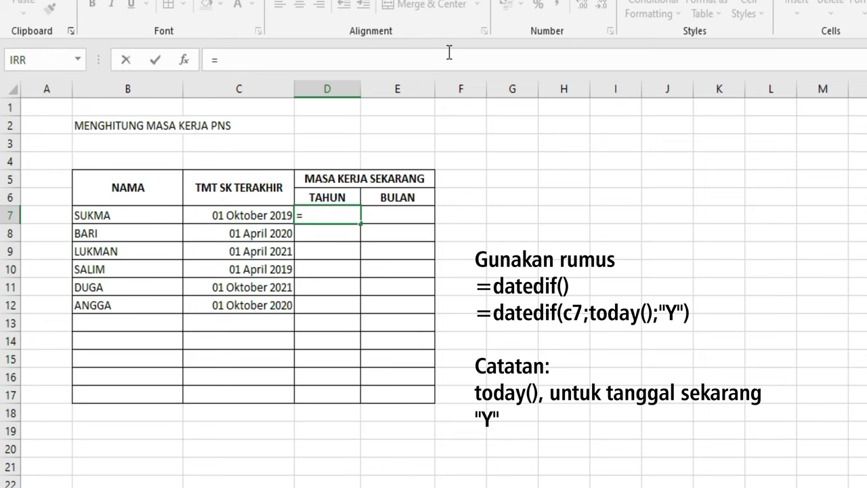
{"action": "type", "text": "DATED"}
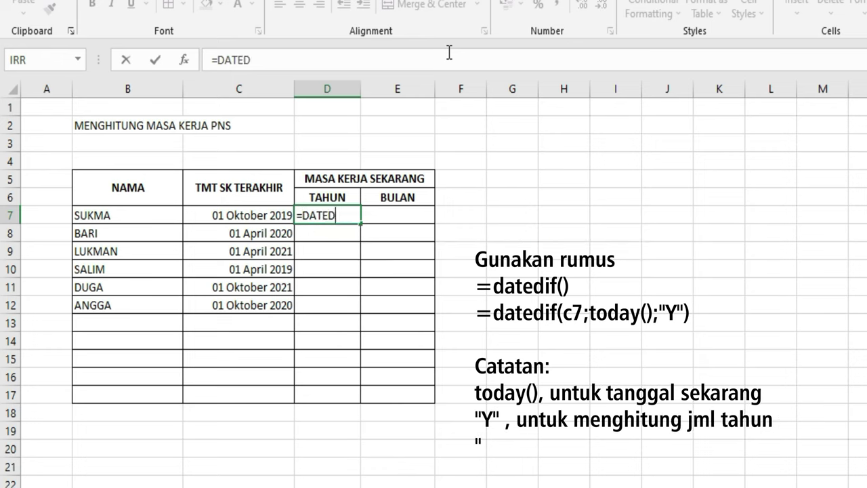
{"action": "type", "text": "I"}
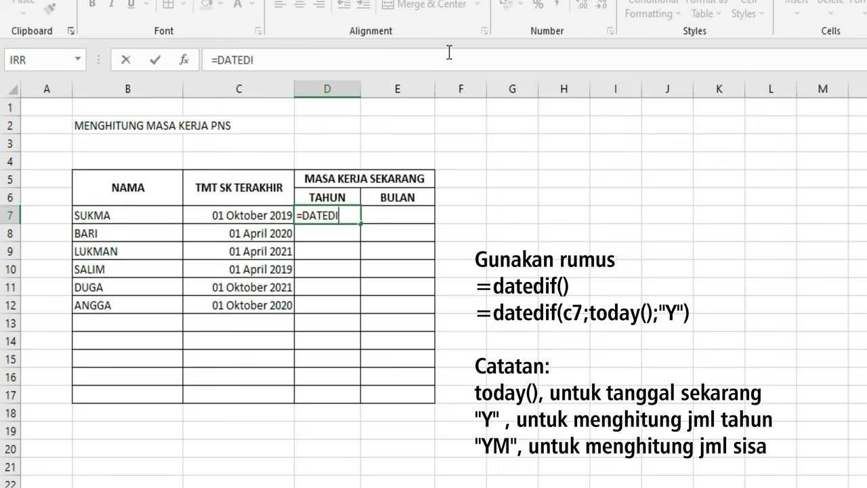
{"action": "type", "text": "F"}
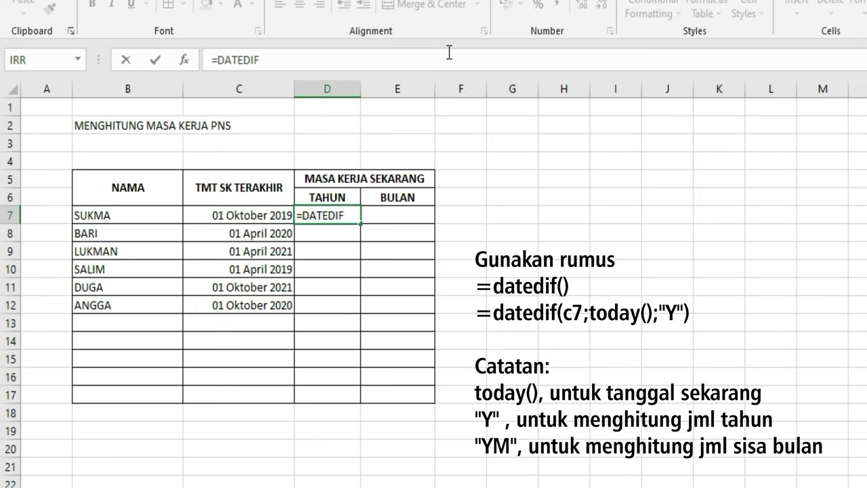
{"action": "type", "text": "("}
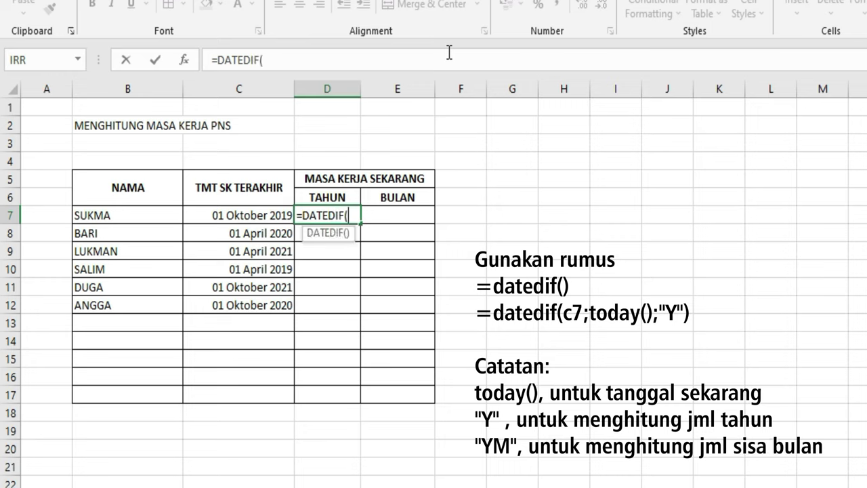
{"action": "left_click", "coordinate": [270, 215]}
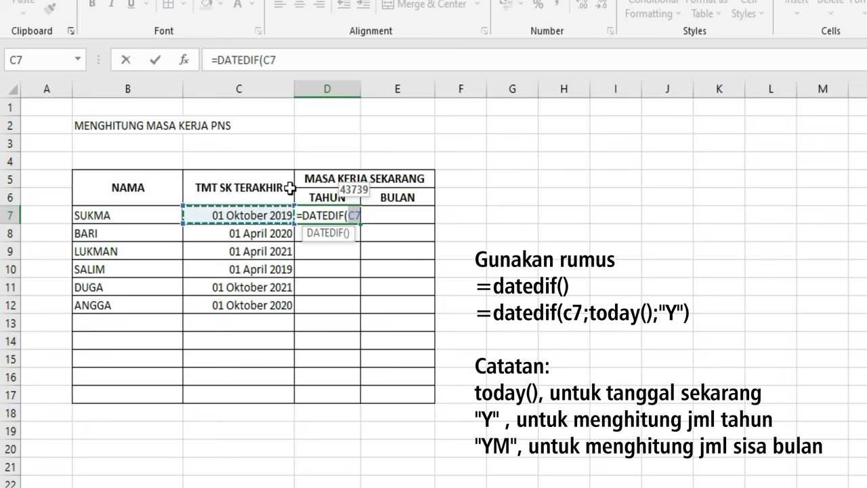
{"action": "type", "text": ";"}
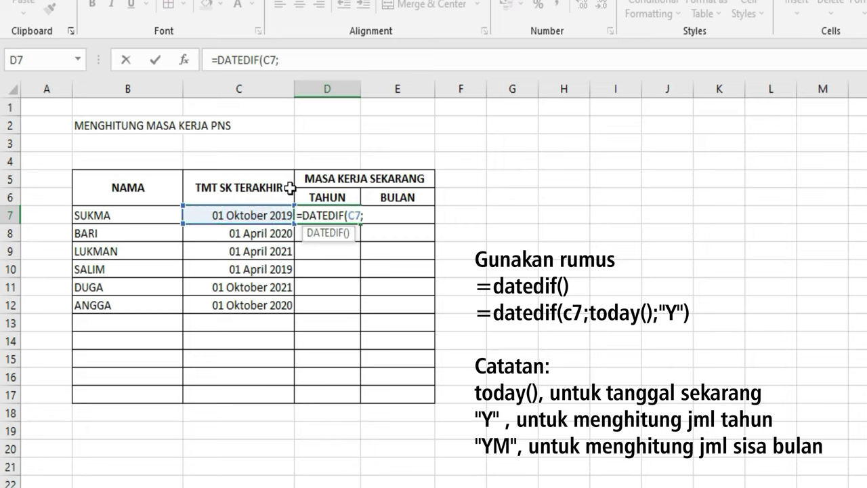
{"action": "type", "text": "today"}
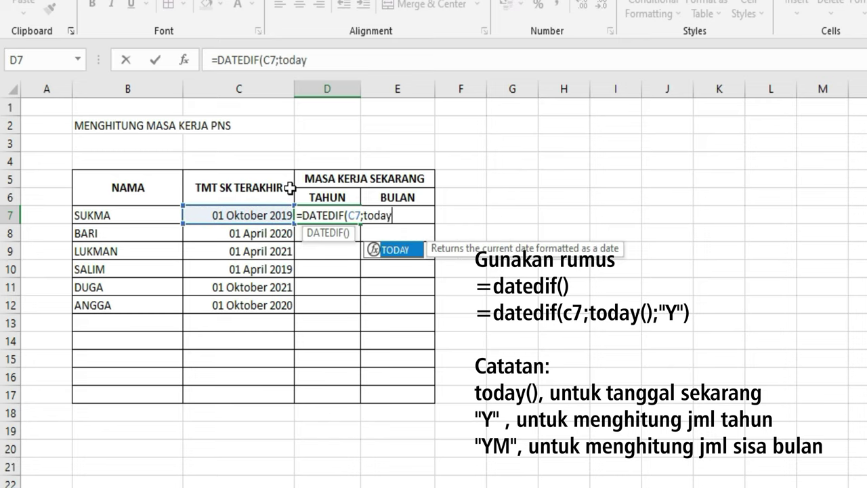
{"action": "type", "text": "();\"Y"}
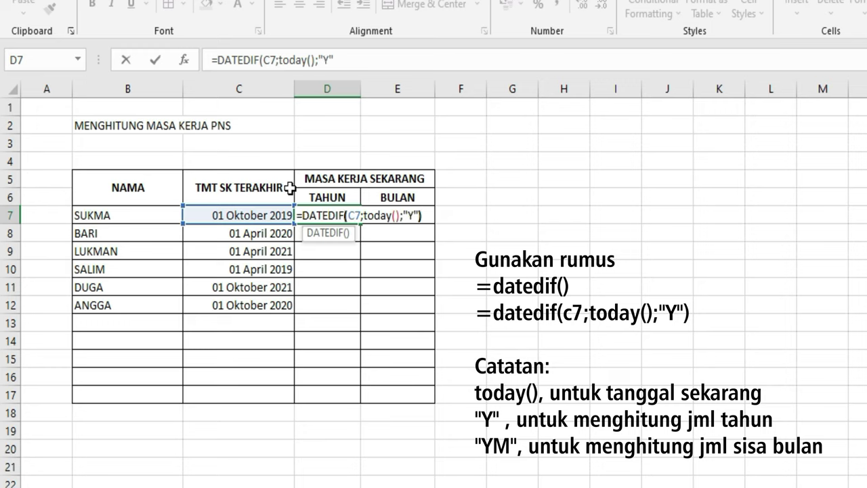
{"action": "type", "text": ")"}
{"action": "key", "text": "Return"}
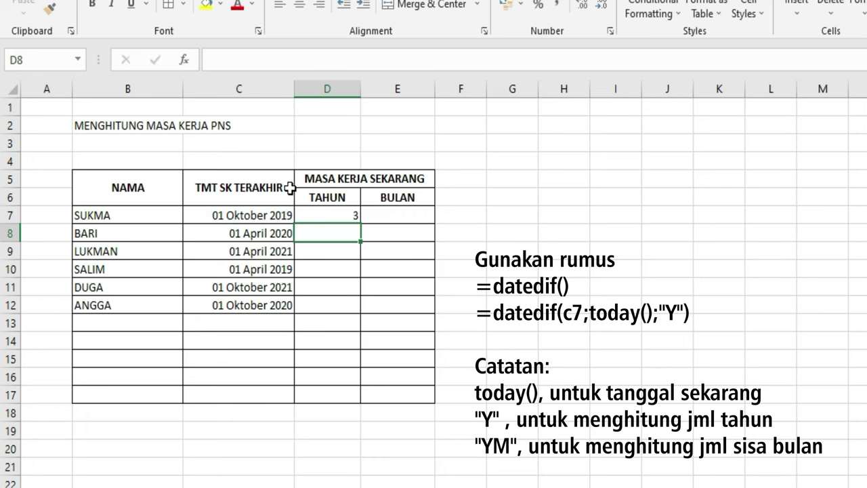
Step: Fill the years formula down D7:D12 and centre the results 3, 3, 2, 4, 1, 2
{"action": "left_click", "coordinate": [349, 216]}
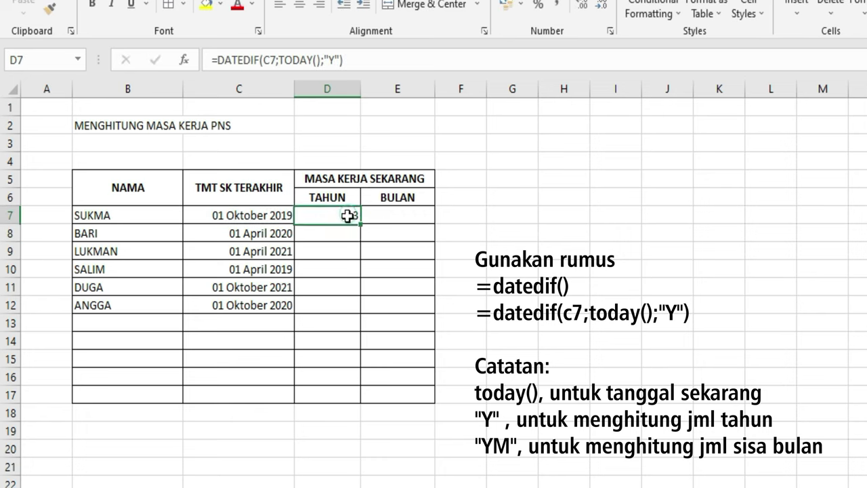
{"action": "double_click", "coordinate": [361, 227]}
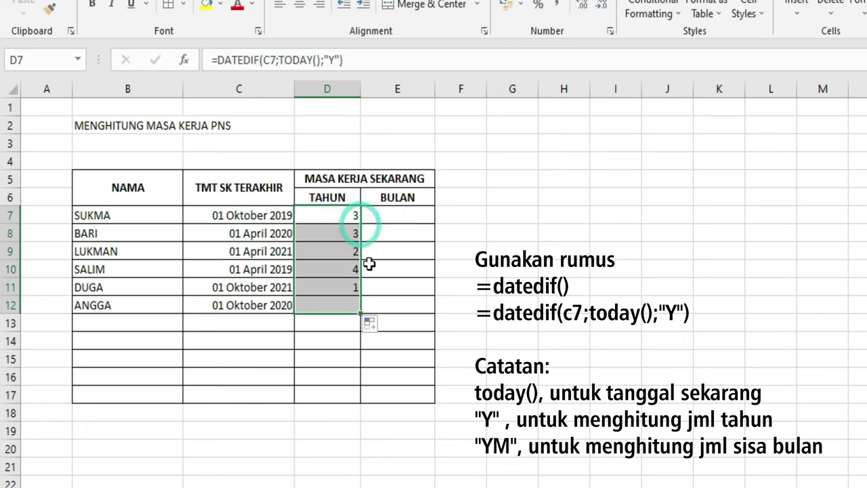
{"action": "left_click", "coordinate": [534, 288]}
{"action": "left_click_drag", "start_coordinate": [333, 216], "coordinate": [333, 305]}
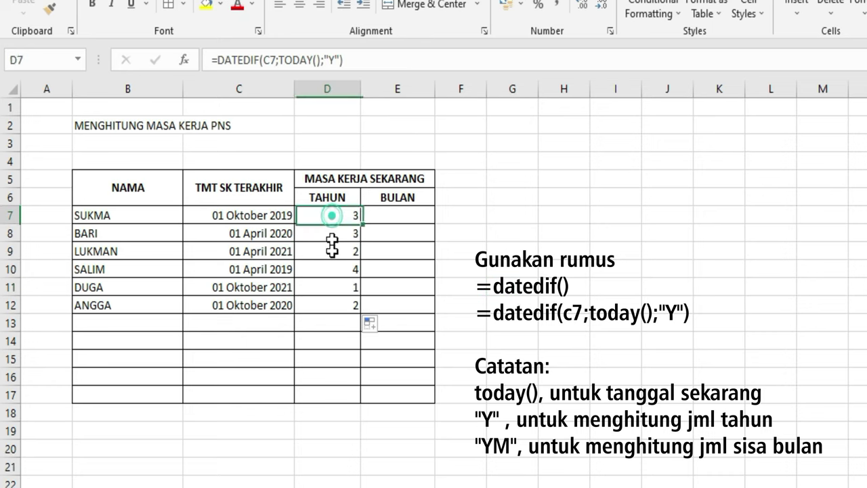
{"action": "left_click", "coordinate": [298, 5]}
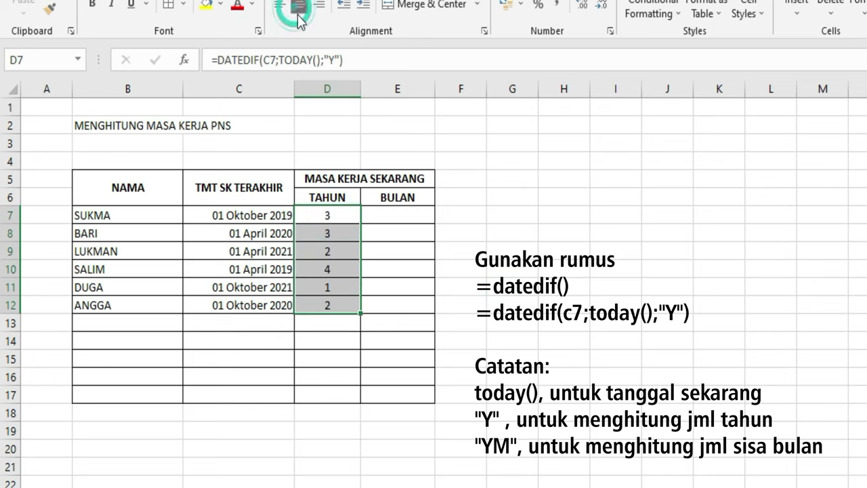
{"action": "left_click", "coordinate": [412, 215]}
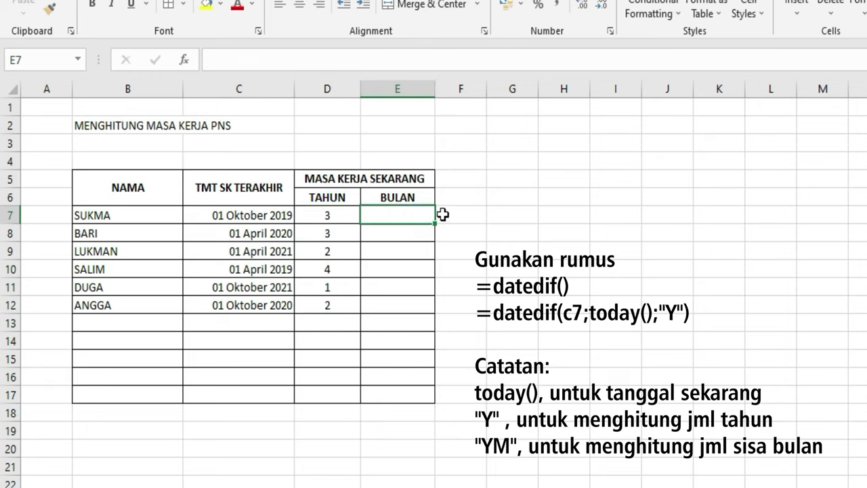
Step: Enter =DATEDIF(C7;TODAY();"ym") in E7, giving 7 leftover months
{"action": "type", "text": "="}
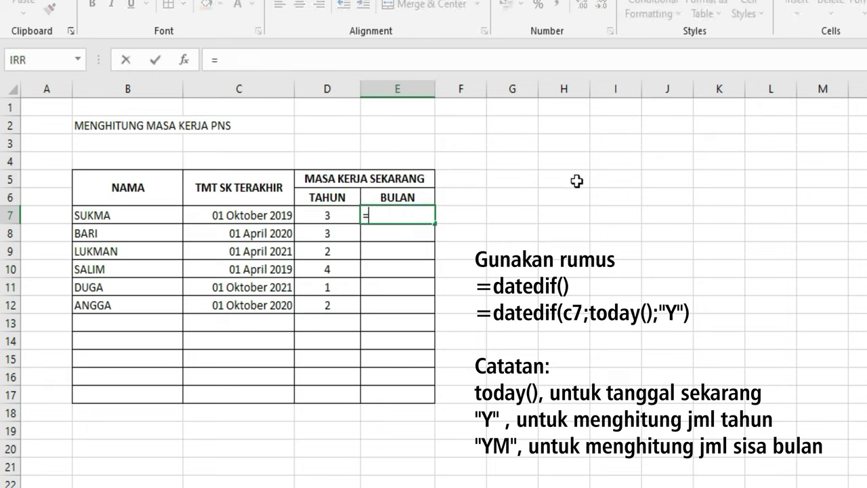
{"action": "type", "text": "date"}
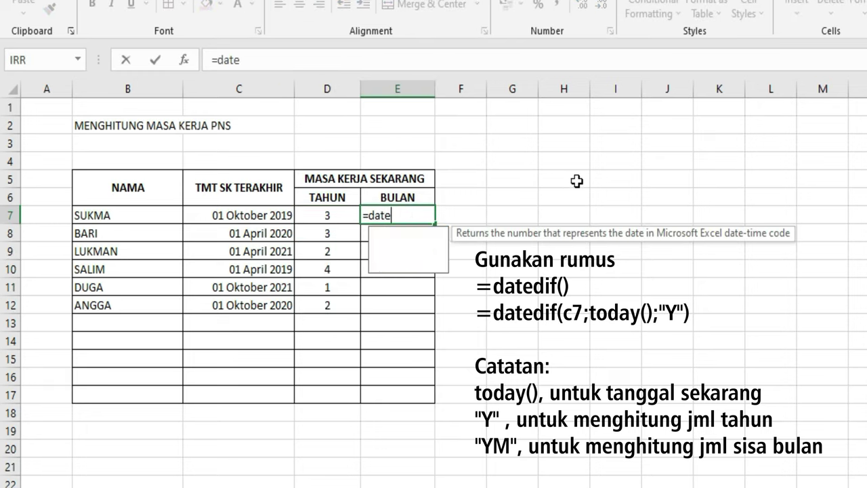
{"action": "type", "text": "dif"}
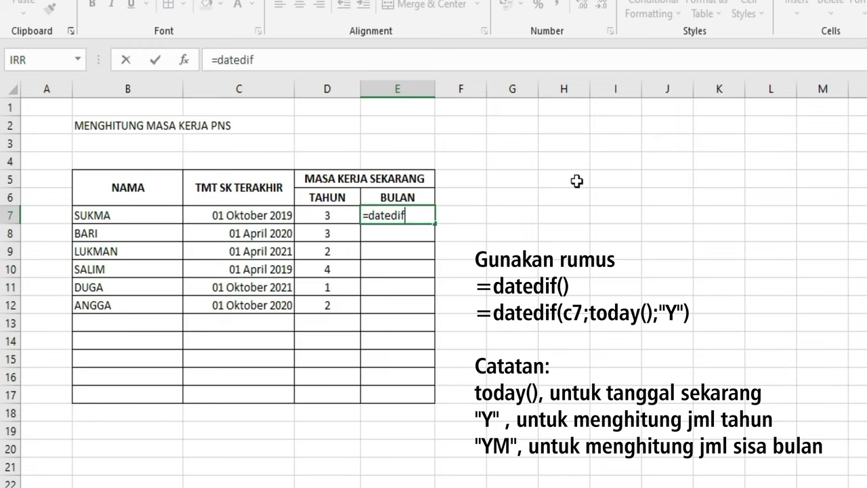
{"action": "type", "text": "("}
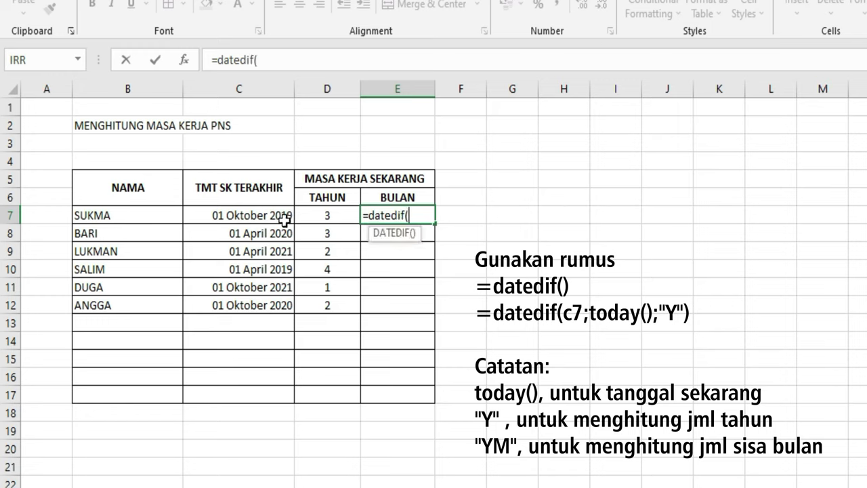
{"action": "left_click", "coordinate": [284, 217]}
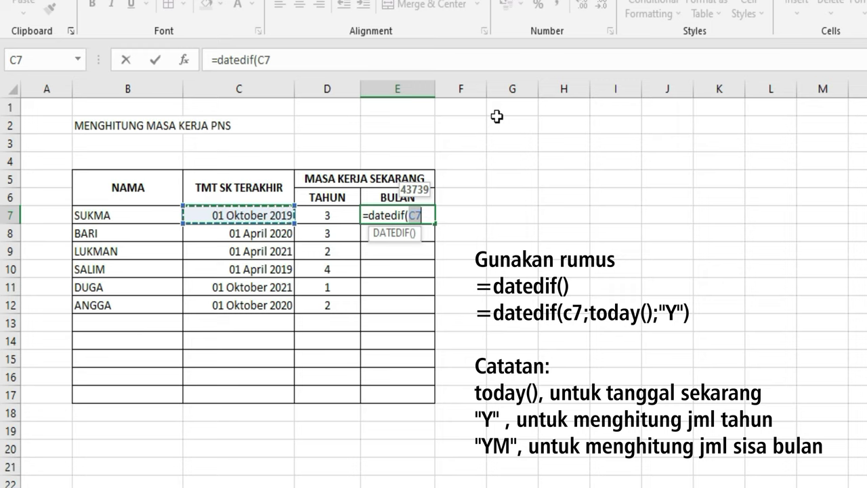
{"action": "type", "text": ";t"}
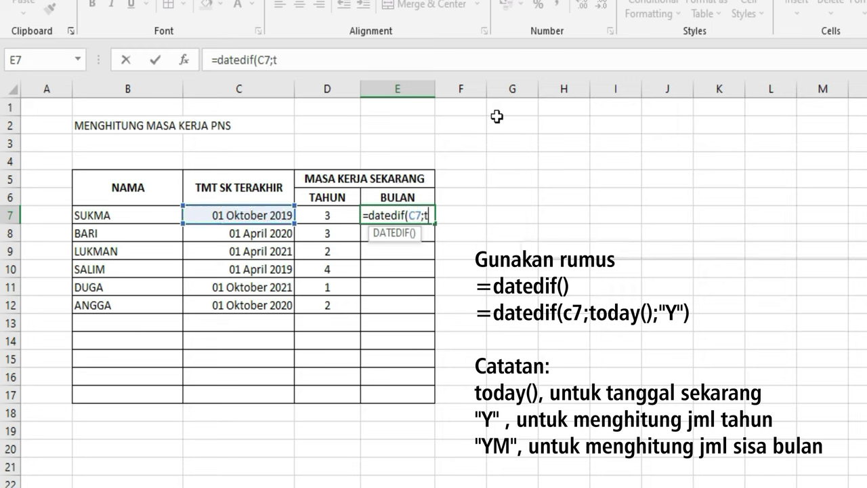
{"action": "type", "text": "oday("}
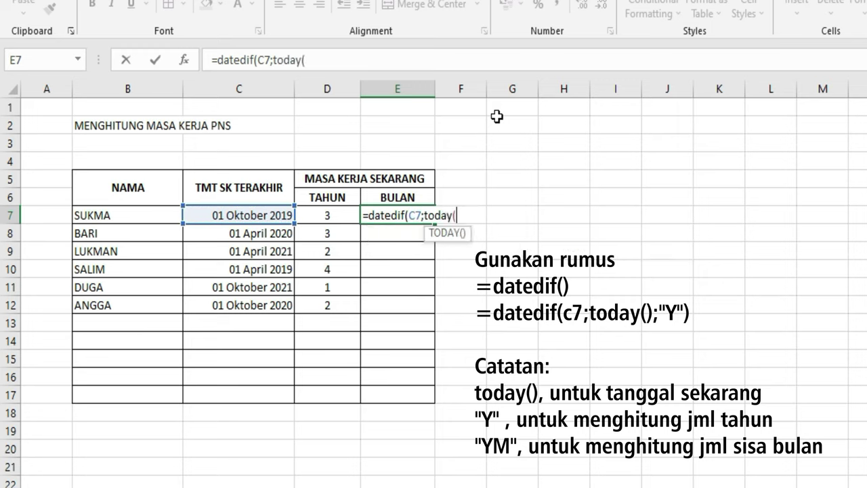
{"action": "type", "text": ");"}
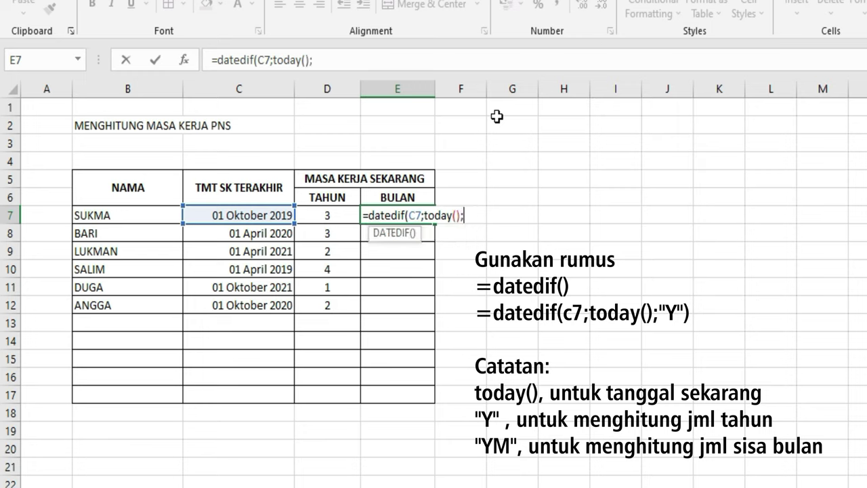
{"action": "type", "text": "\""}
{"action": "type", "text": "ym"}
{"action": "type", "text": "\")"}
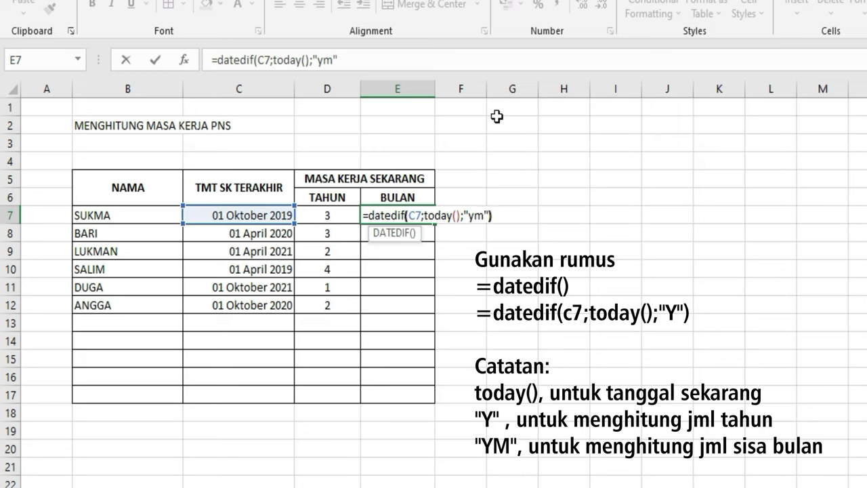
{"action": "key", "text": "Return"}
{"action": "key", "text": "Up"}
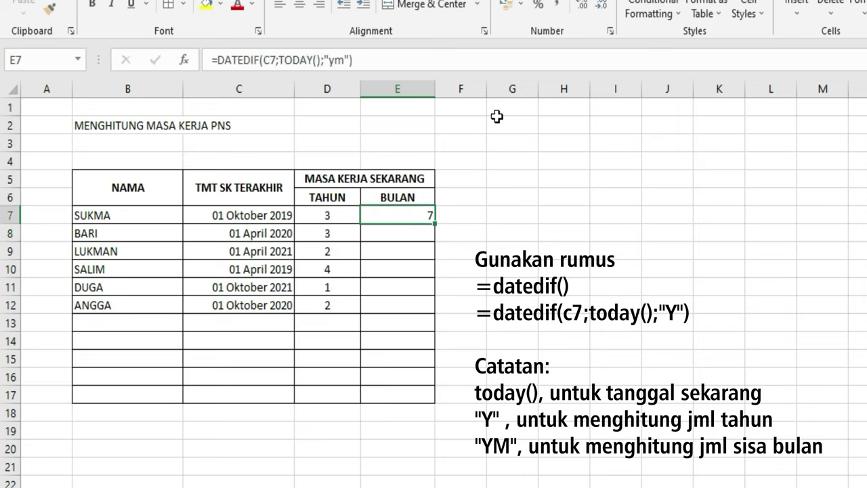
Step: Fill the BULAN months formula down E7:E12 (7, 1, 1, 1, 7, 7) and centre the values
{"action": "double_click", "coordinate": [434, 224]}
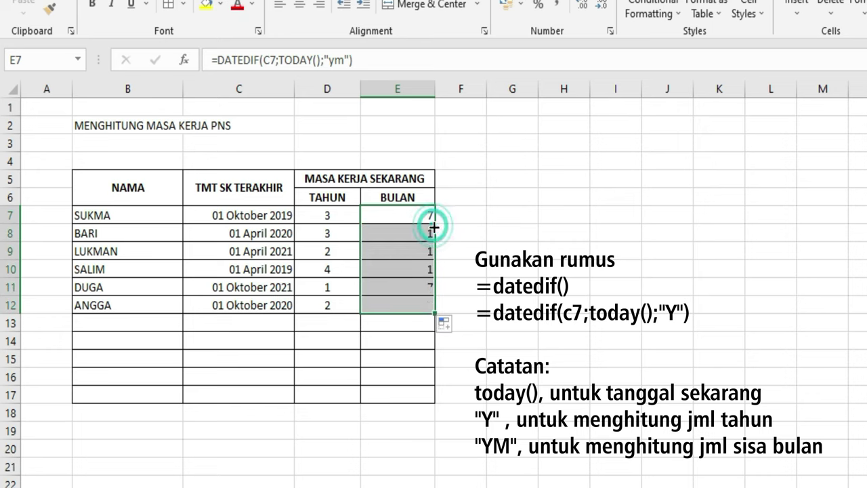
{"action": "left_click", "coordinate": [299, 5]}
{"action": "left_click", "coordinate": [508, 220]}
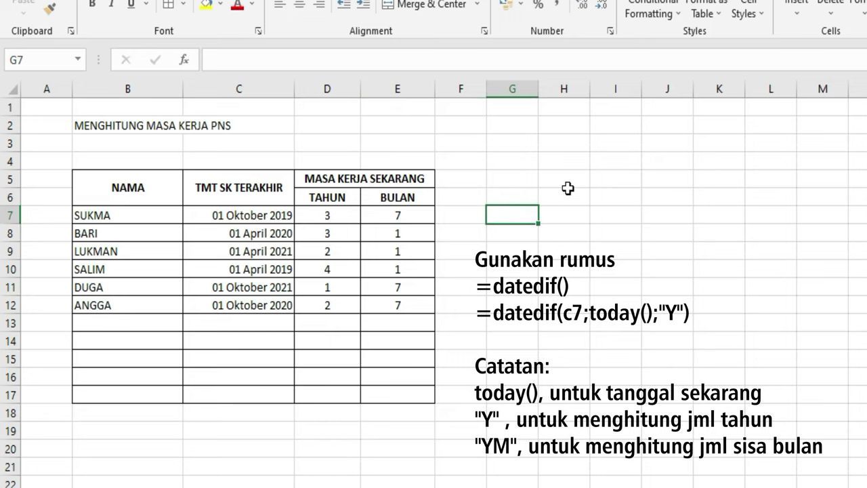